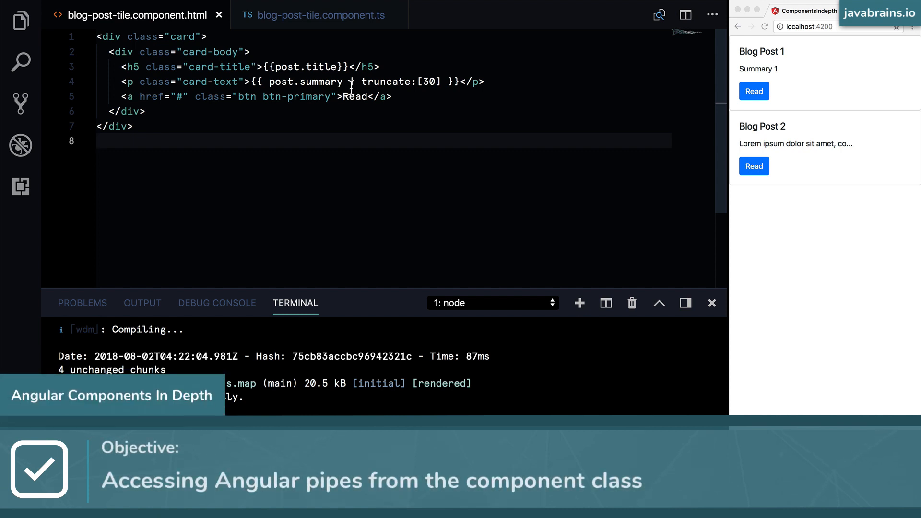
# Step: Inspect the template's truncate:[30] pipe and component ngOnInit, then remove the template's trailing blank line
pyautogui.click(333, 81)
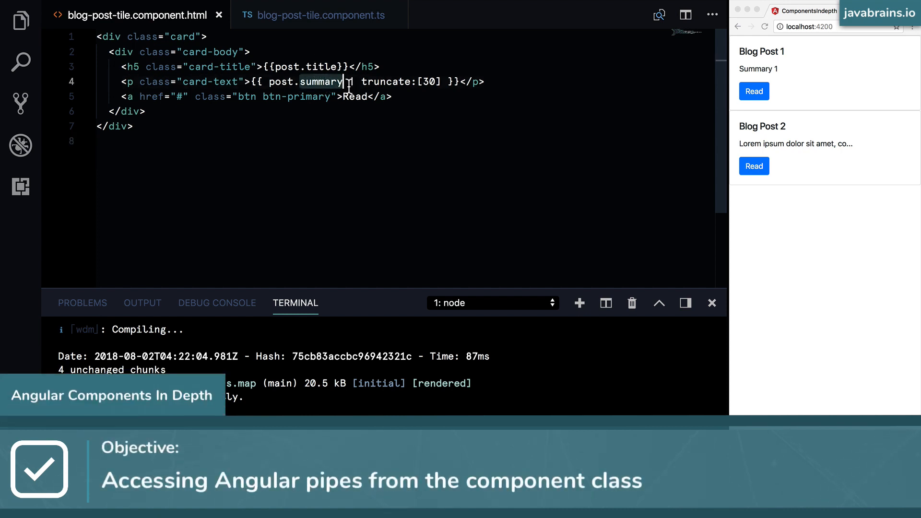
pyautogui.moveTo(362, 82); pyautogui.dragTo(440, 81)
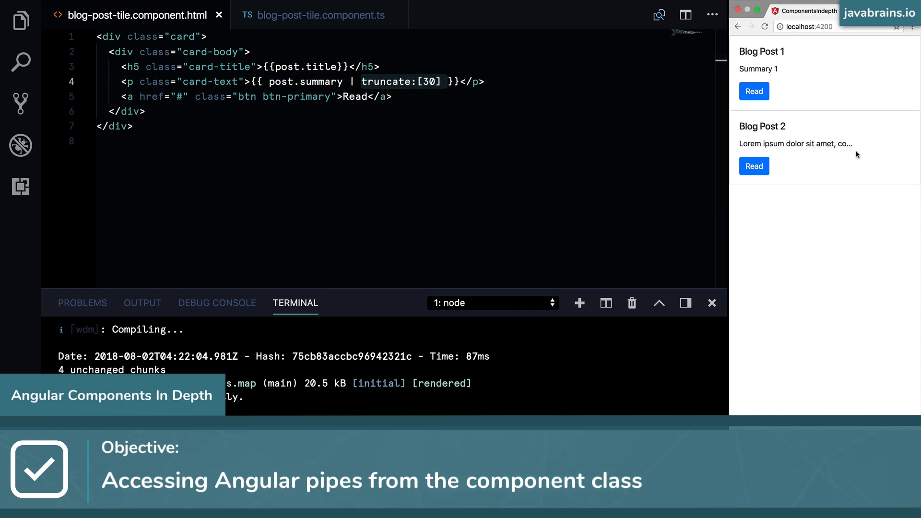
pyautogui.click(519, 127)
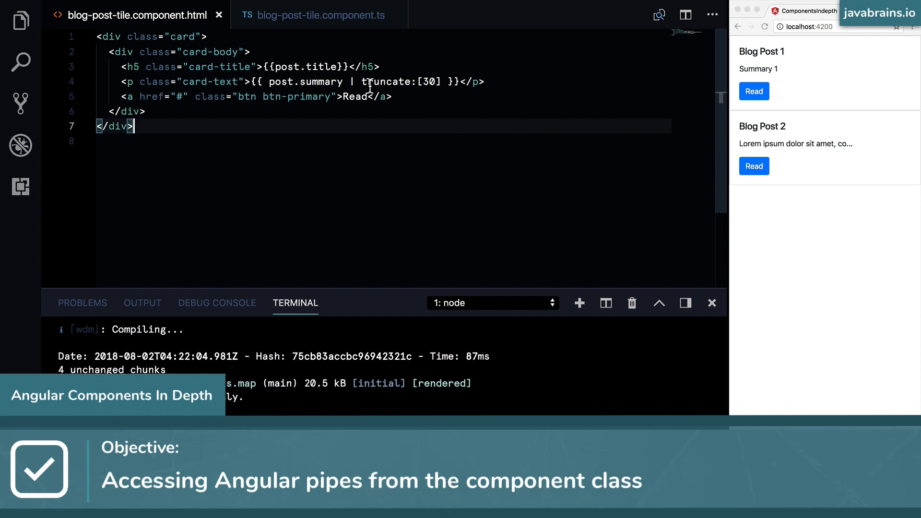
pyautogui.moveTo(344, 82); pyautogui.dragTo(448, 82)
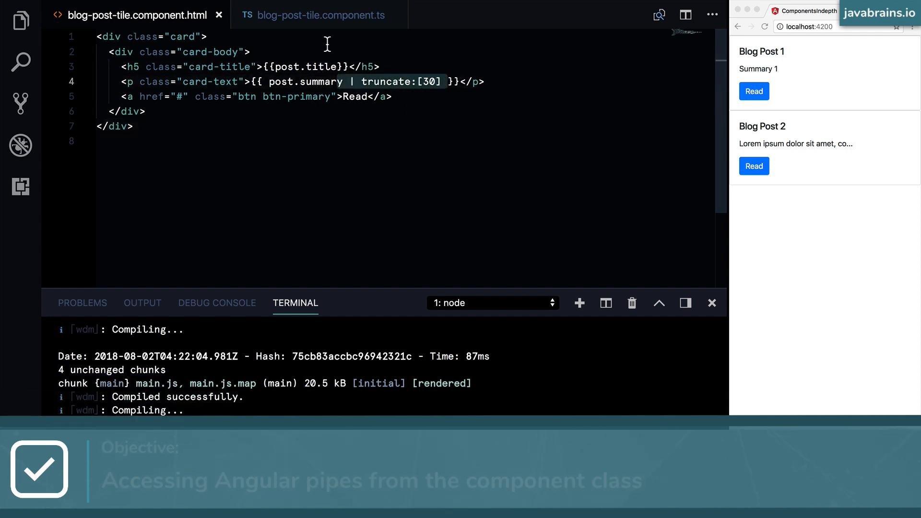
pyautogui.click(320, 14)
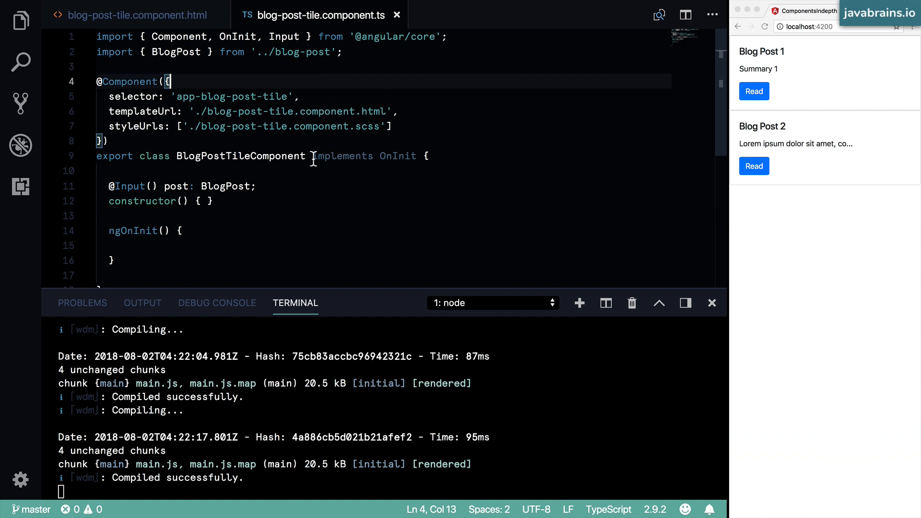
pyautogui.click(235, 230)
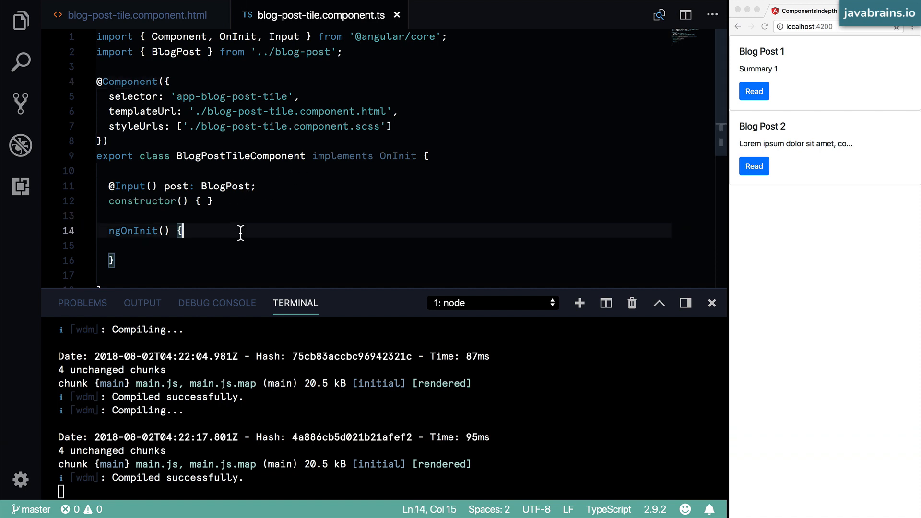
pyautogui.click(137, 15)
pyautogui.click(231, 149)
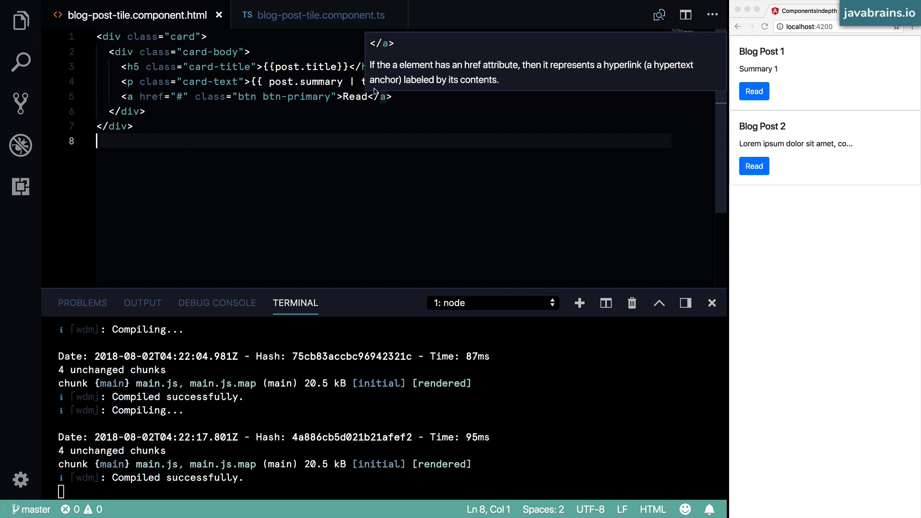
pyautogui.press('BackSpace')
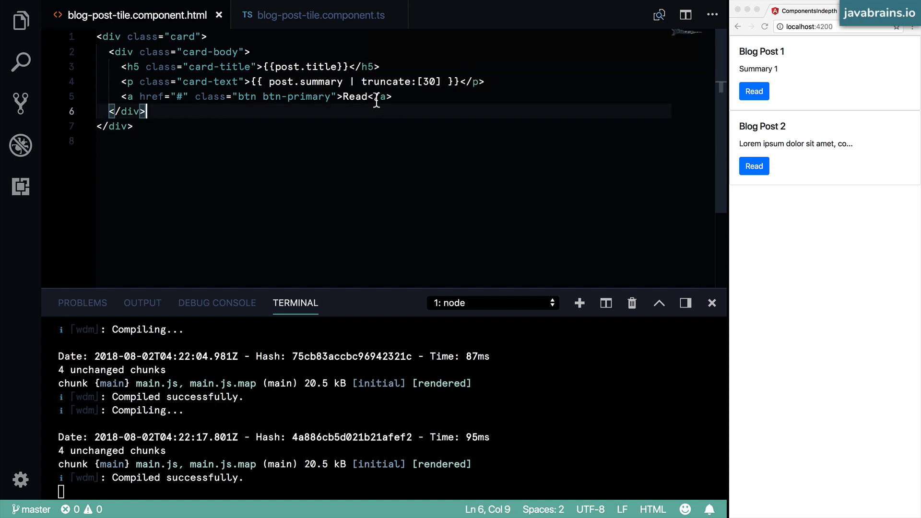
# Step: Return to the component class, shorten the terminal panel and settle the caret inside ngOnInit
pyautogui.moveTo(362, 81); pyautogui.dragTo(442, 81)
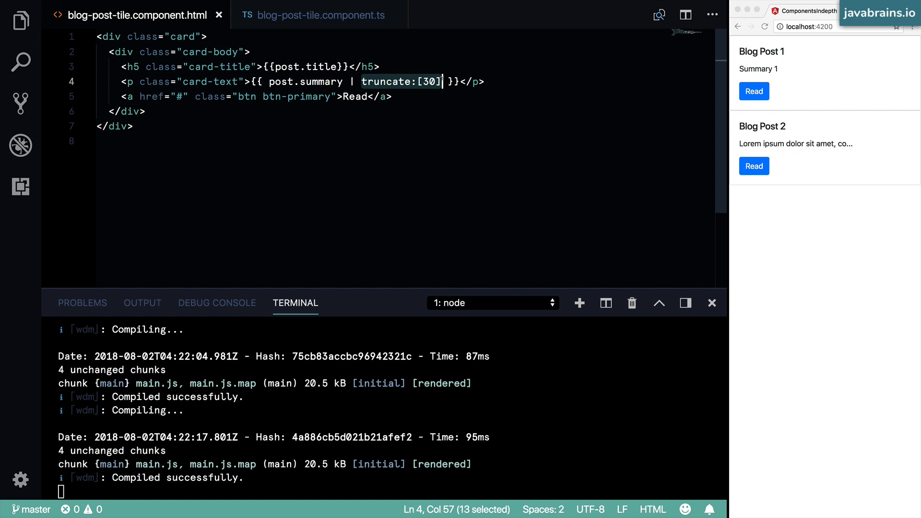
pyautogui.click(326, 16)
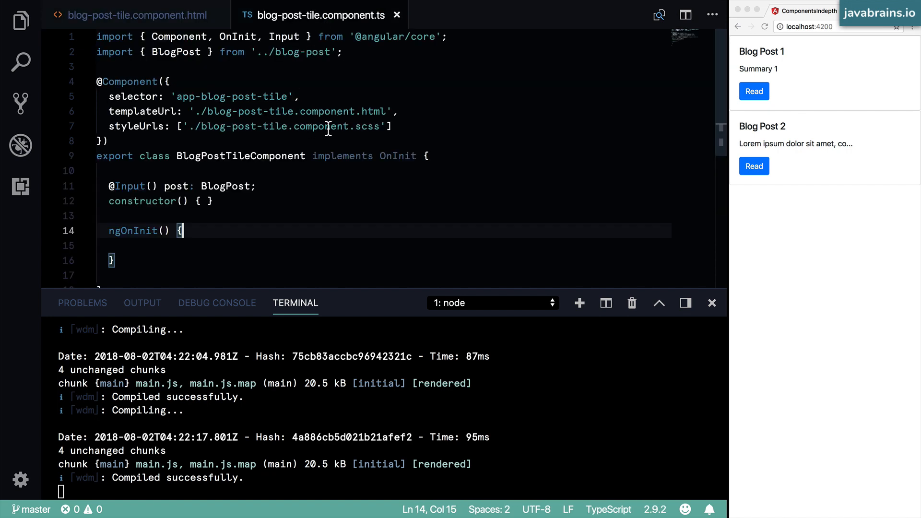
pyautogui.click(261, 186)
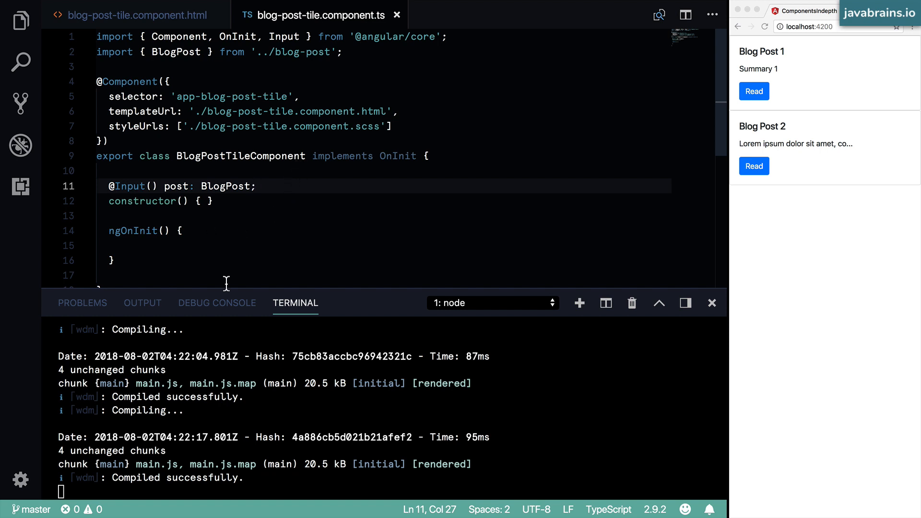
pyautogui.moveTo(224, 289); pyautogui.dragTo(224, 366)
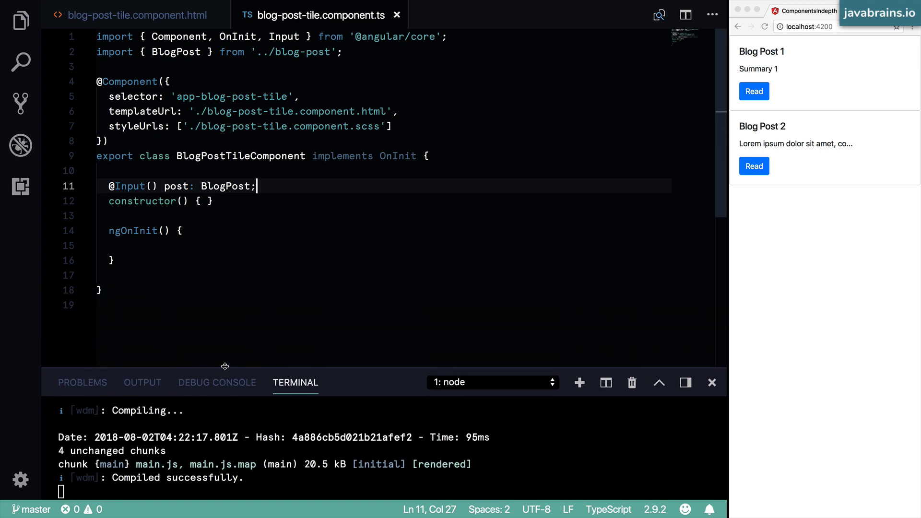
pyautogui.click(196, 246)
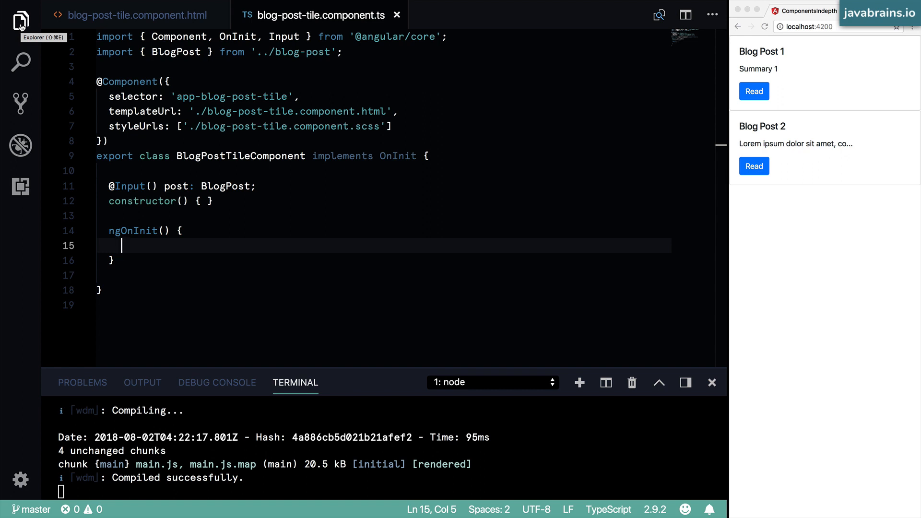
# Step: Glance at the HTML template once more and come back to the empty ngOnInit body
pyautogui.click(137, 15)
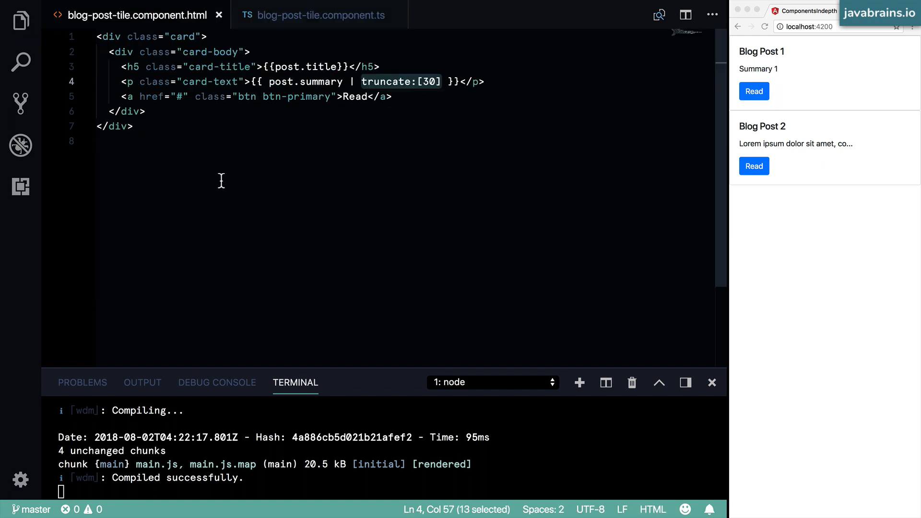
pyautogui.click(367, 102)
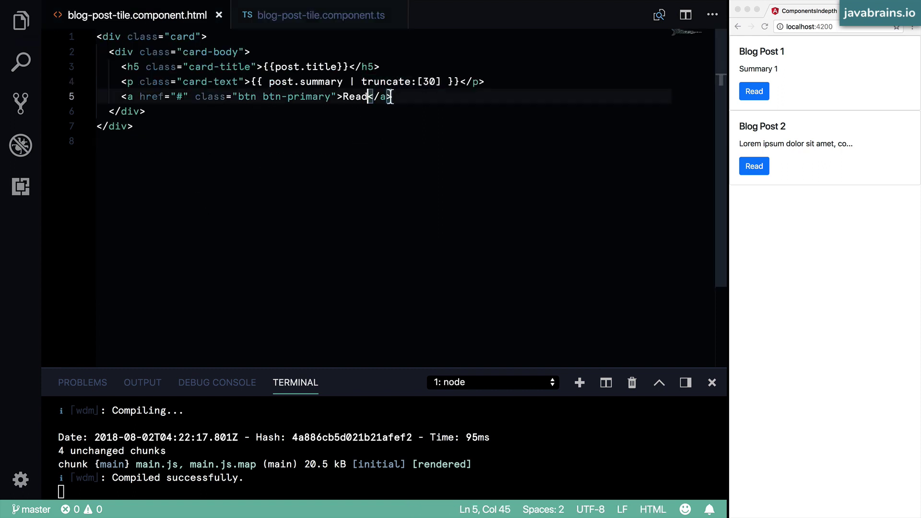
pyautogui.click(317, 16)
pyautogui.click(233, 156)
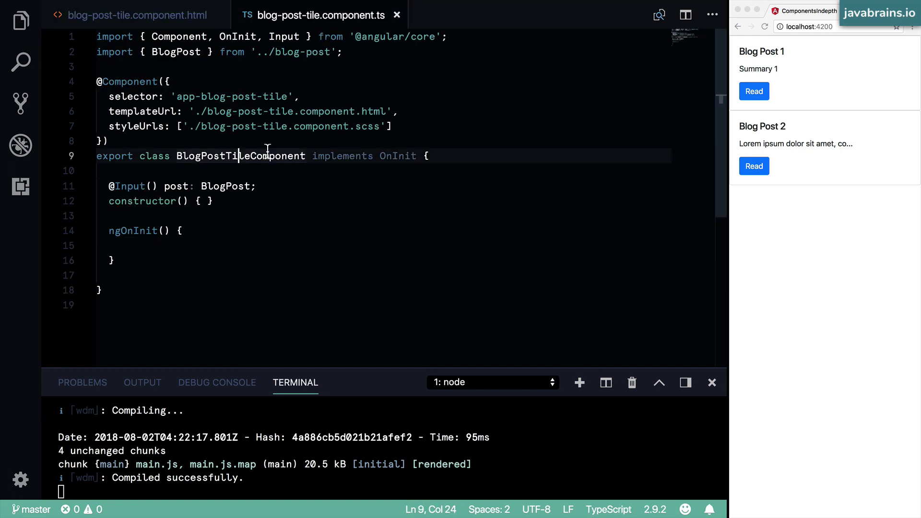
pyautogui.click(223, 216)
pyautogui.click(266, 246)
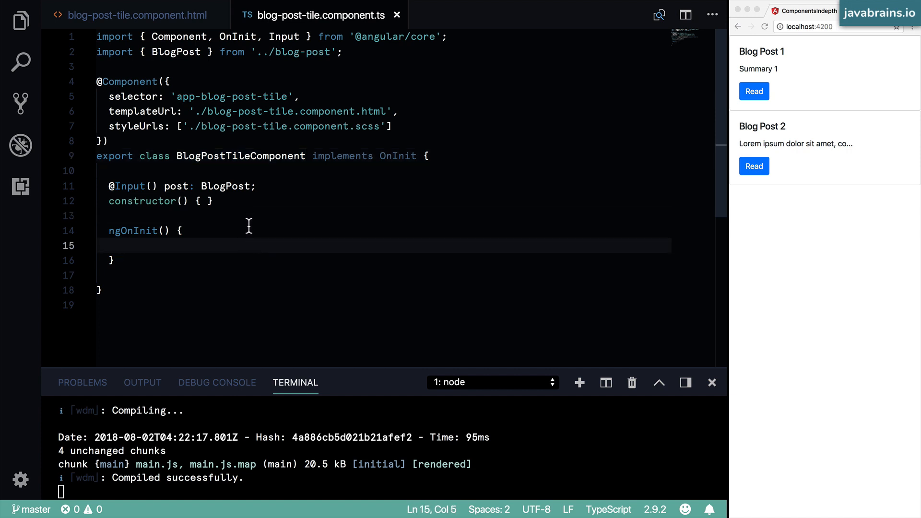
# Step: Show the project file tree and open truncate.pipe.ts, highlighting the TruncatePipe class name
pyautogui.click(24, 22)
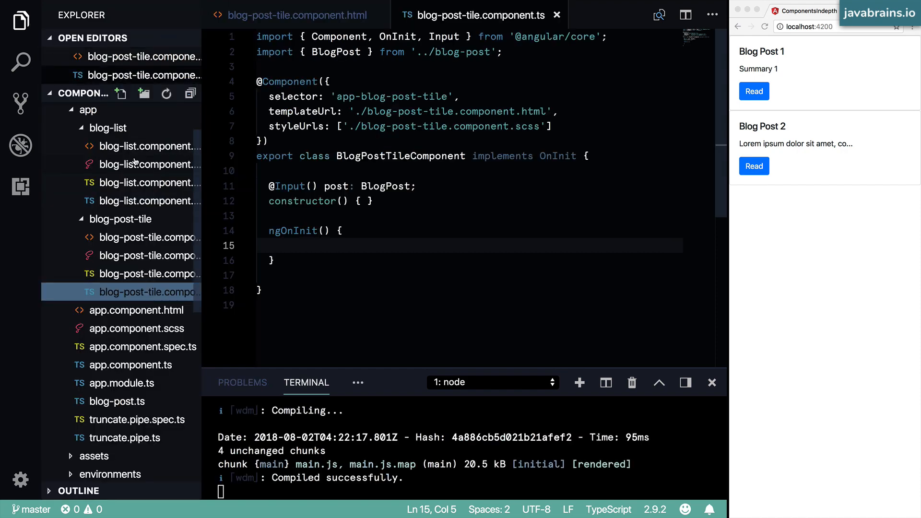
pyautogui.click(125, 437)
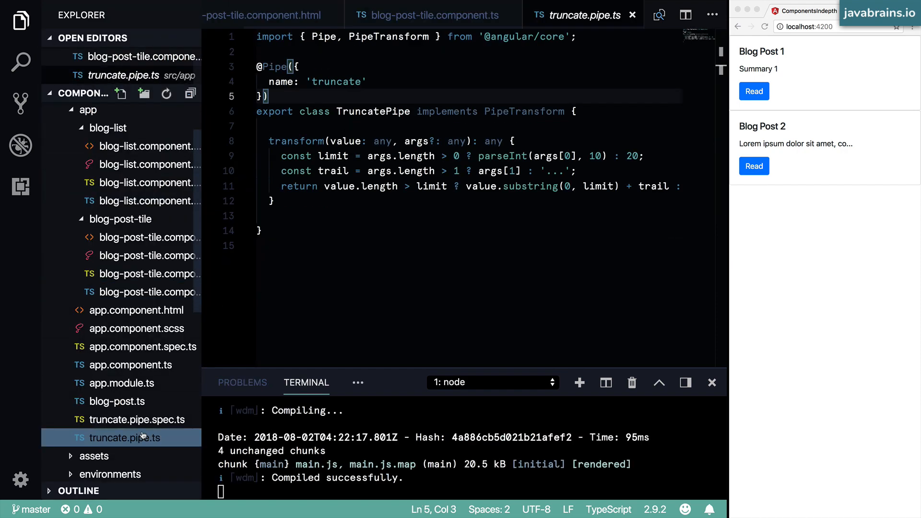
pyautogui.scroll(-3, 350, 217)
pyautogui.click(350, 178)
pyautogui.scroll(3, 350, 179)
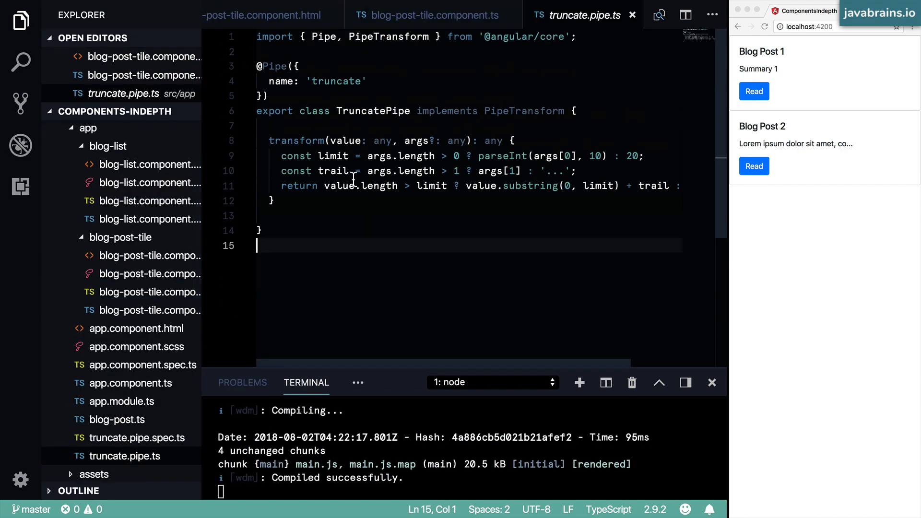
pyautogui.doubleClick(370, 111)
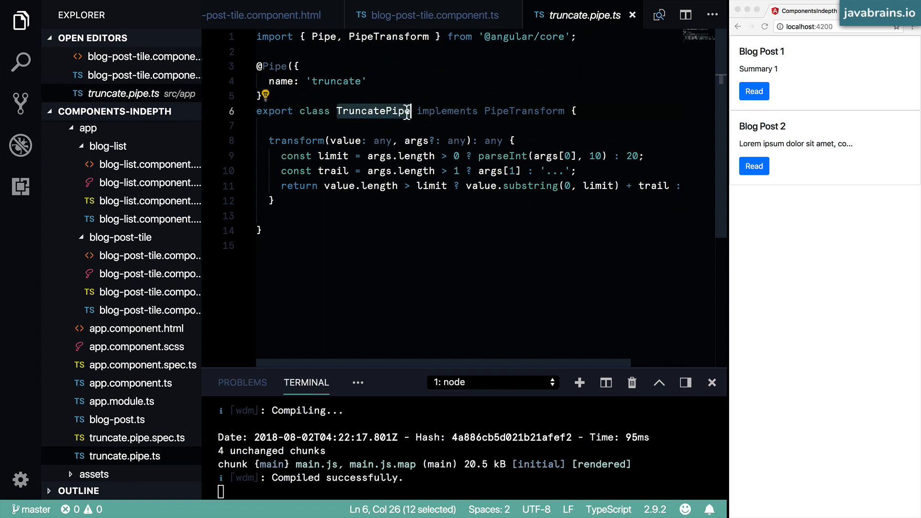
pyautogui.click(372, 130)
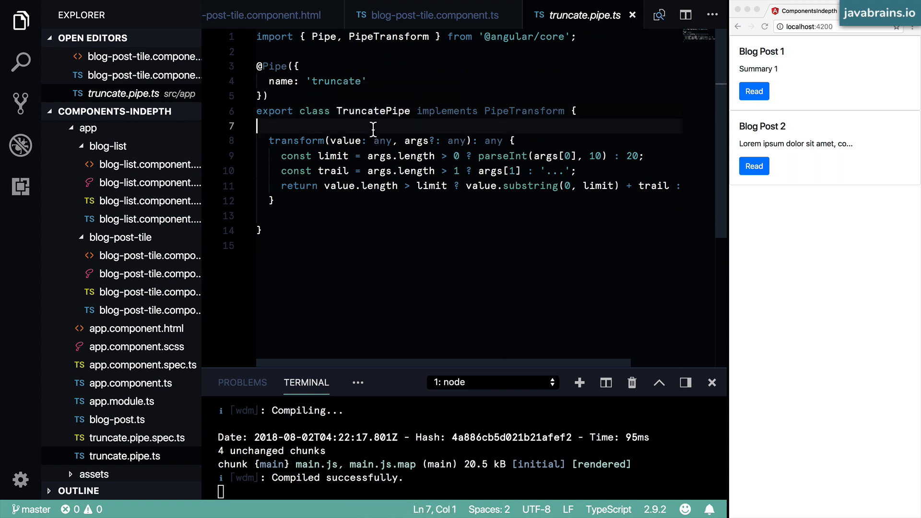
# Step: Review the transform method signature and its value parameter, then return to the tile template
pyautogui.doubleClick(295, 141)
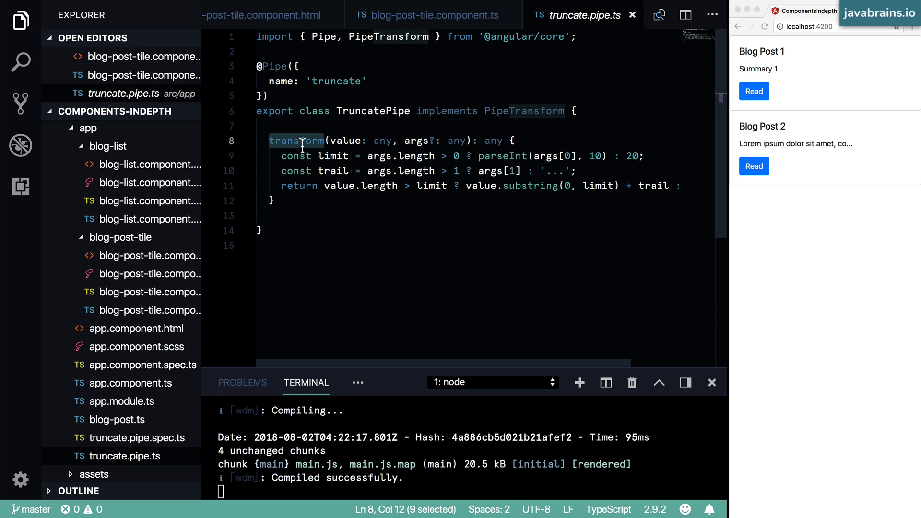
pyautogui.doubleClick(382, 141)
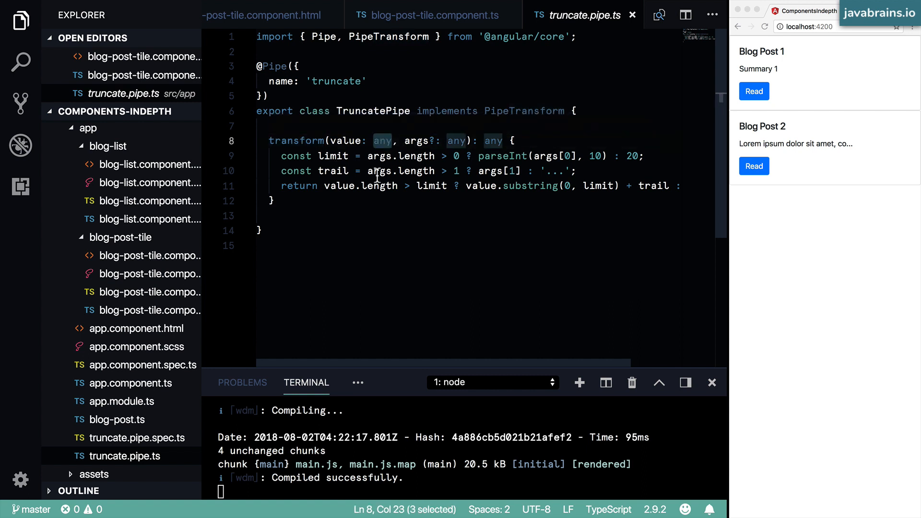
pyautogui.click(424, 230)
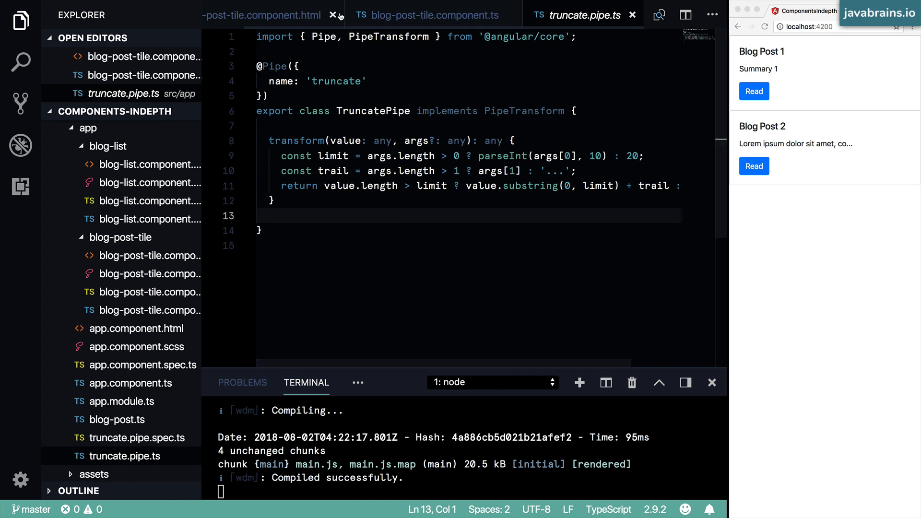
pyautogui.scroll(3, 359, 15)
pyautogui.click(299, 15)
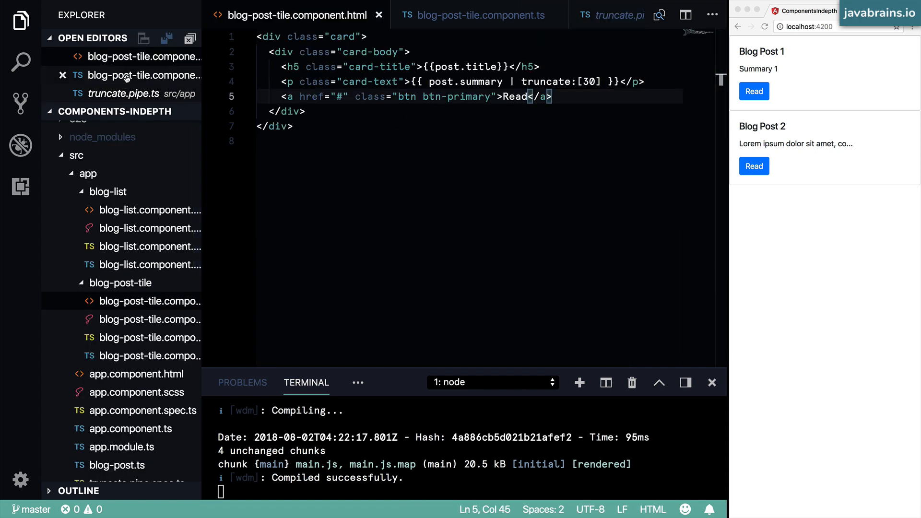
# Step: Focus the component class at ngOnInit's opening brace while considering how to use the pipe
pyautogui.click(475, 15)
pyautogui.click(328, 246)
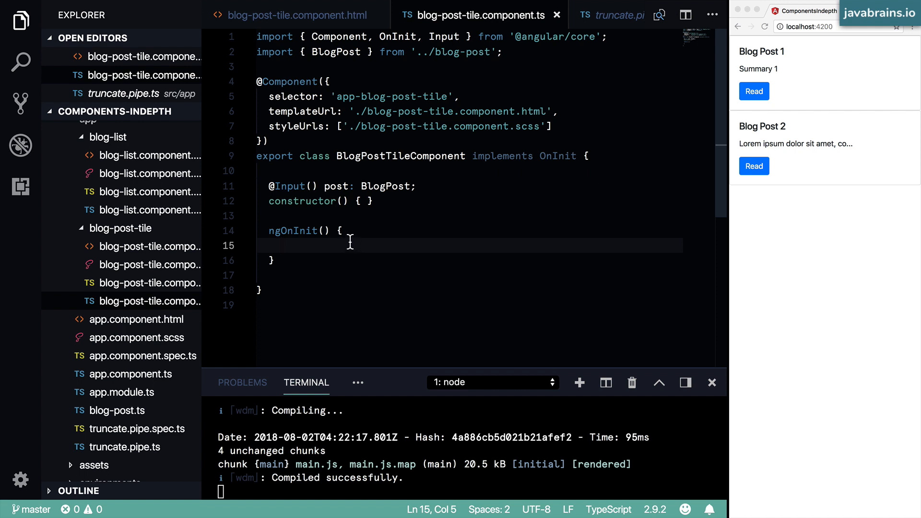
pyautogui.click(352, 232)
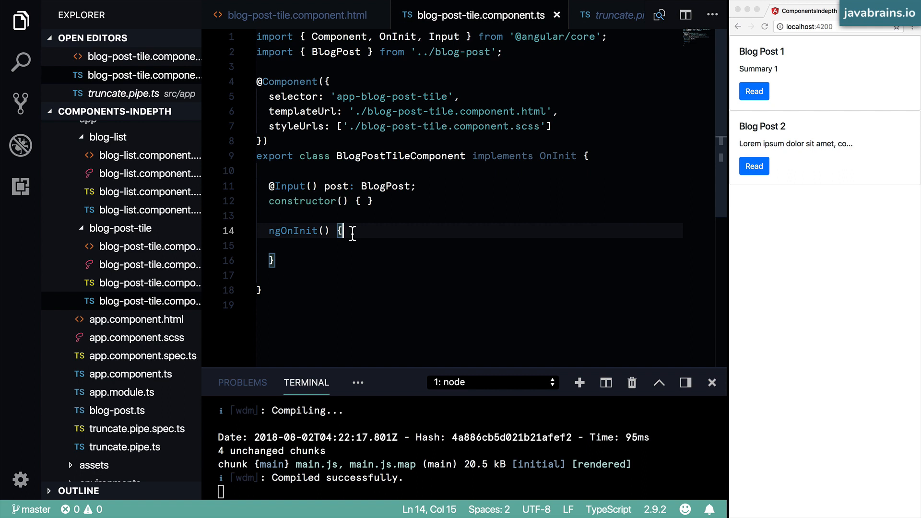
# Step: Revisit truncate.pipe.ts and highlight the TruncatePipe class name
pyautogui.click(584, 15)
pyautogui.click(480, 173)
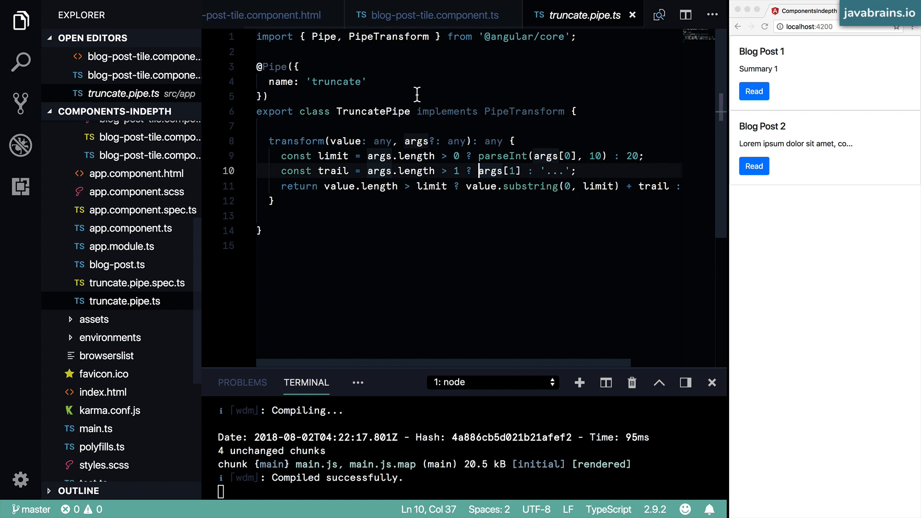
pyautogui.doubleClick(380, 112)
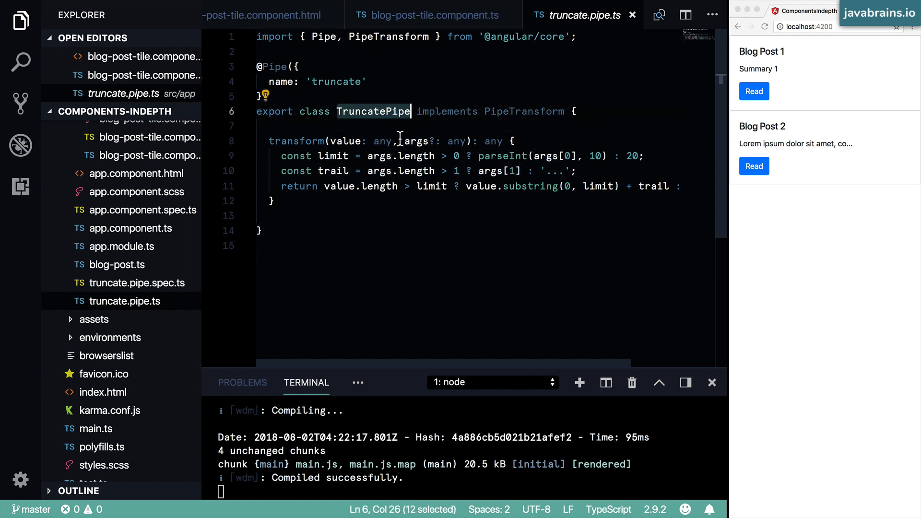
pyautogui.click(370, 112)
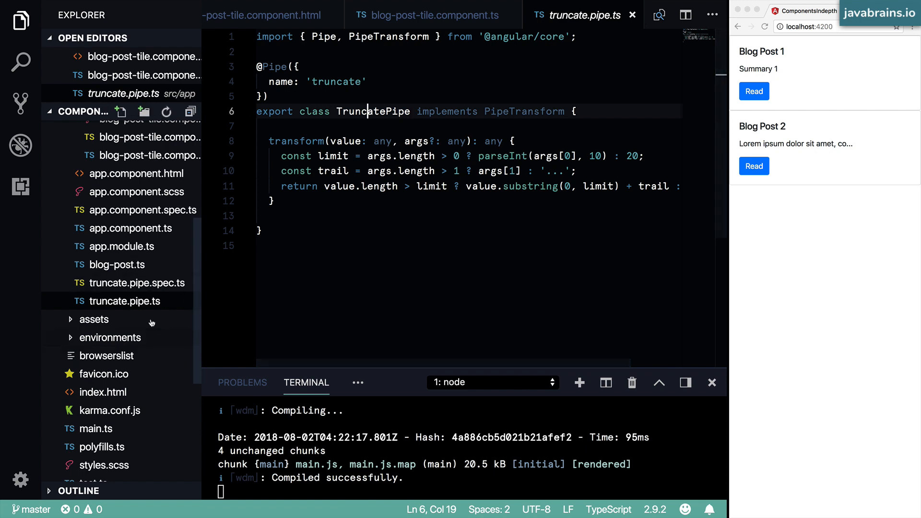
# Step: Add TruncatePipe to the app module's providers array and save the file
pyautogui.click(141, 248)
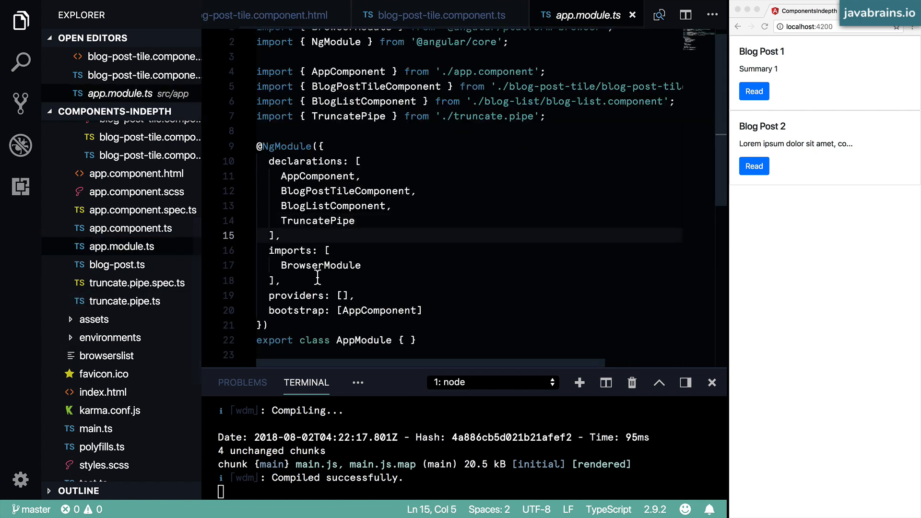
pyautogui.click(342, 296)
pyautogui.press('Return')
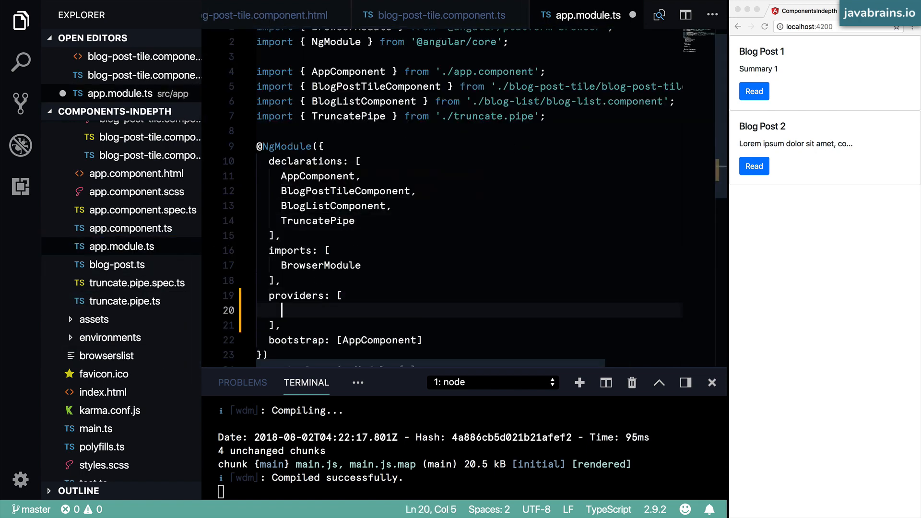
pyautogui.write('TruncatePipe')
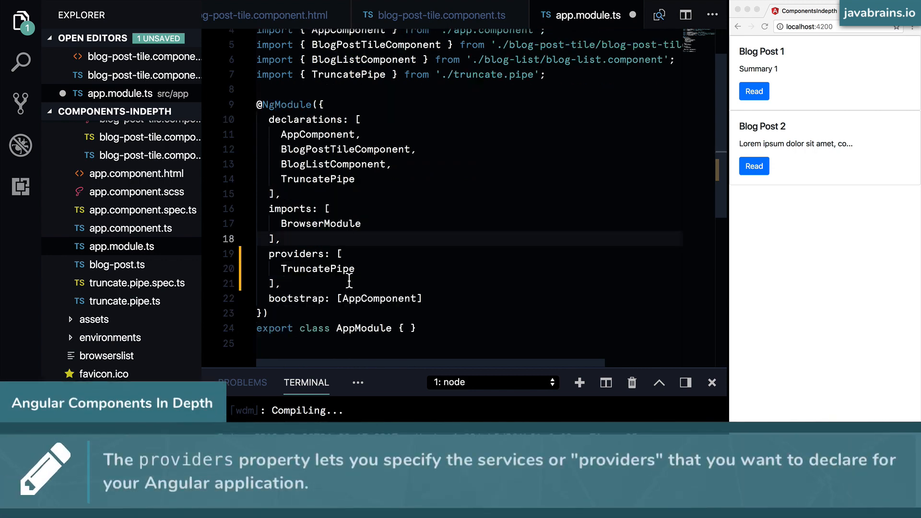
pyautogui.click(329, 270)
pyautogui.click(360, 268)
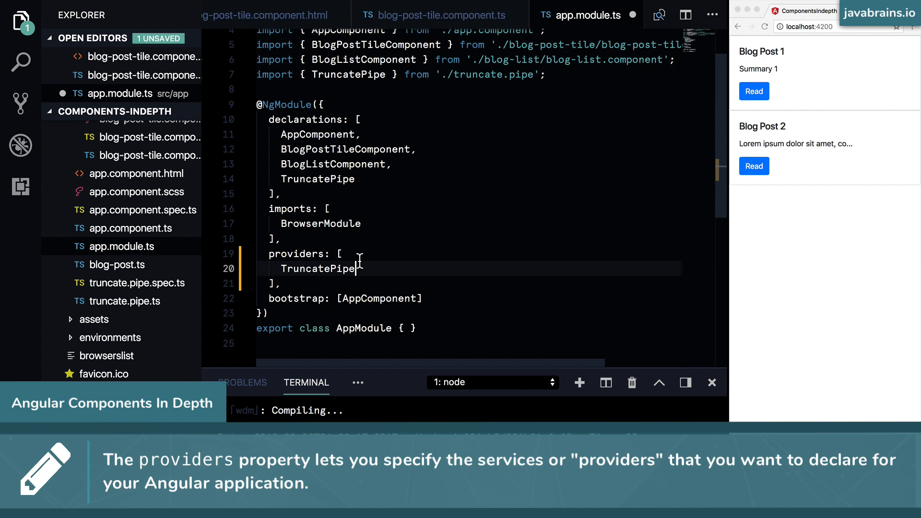
pyautogui.hotkey('ctrl', 's')
pyautogui.click(364, 253)
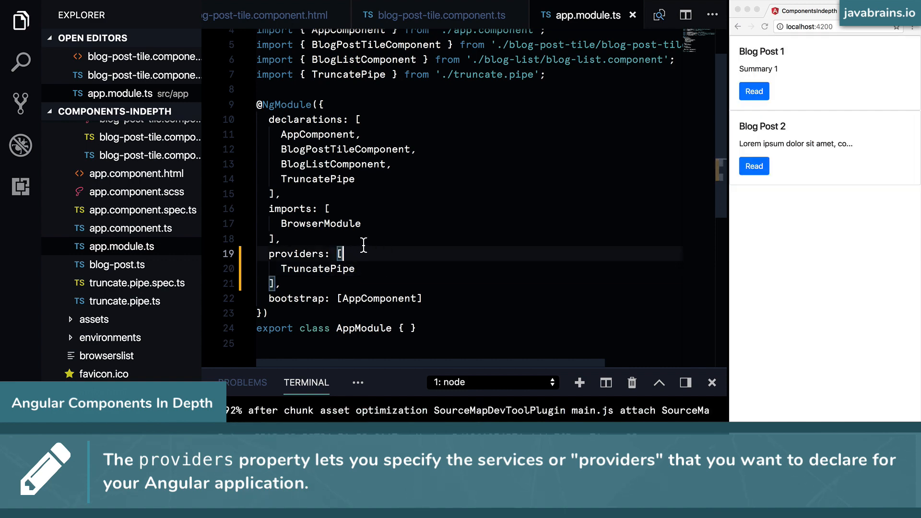
pyautogui.click(379, 240)
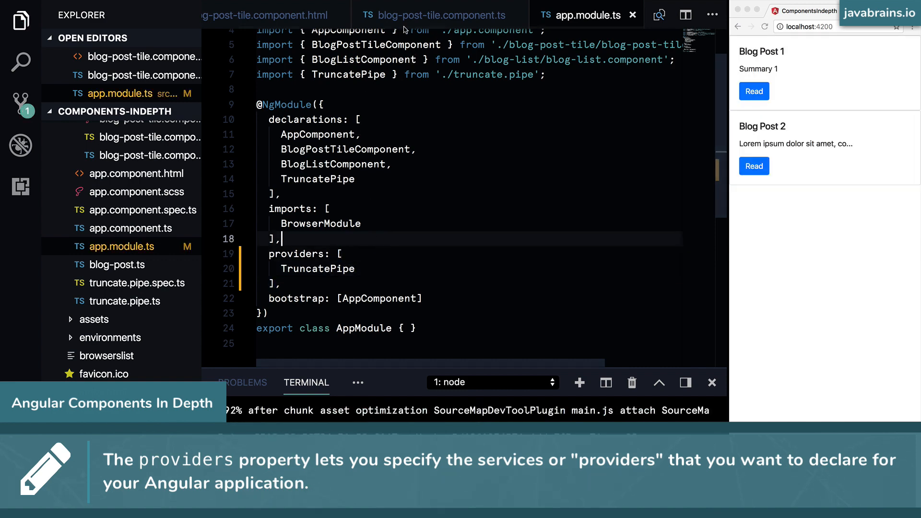
# Step: Remove '| truncate:[30]' from the summary binding in the tile template and save it
pyautogui.click(405, 15)
pyautogui.click(398, 187)
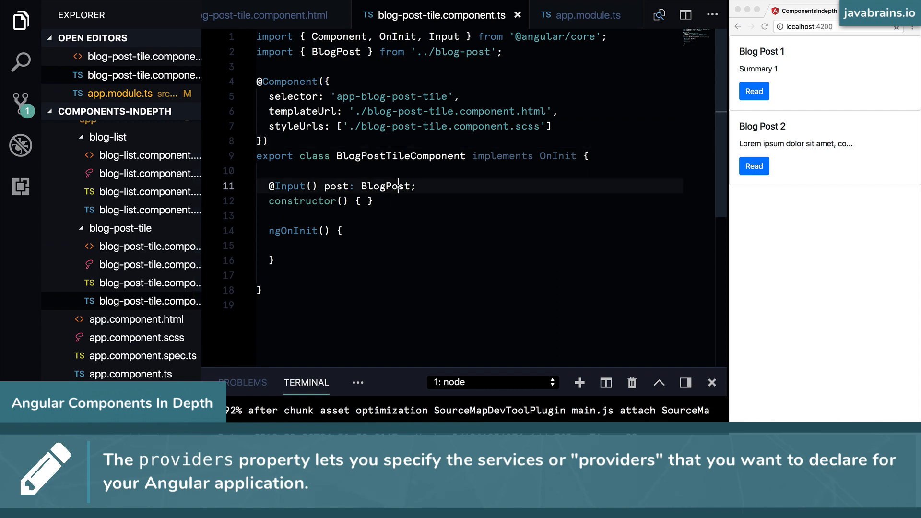
pyautogui.click(357, 202)
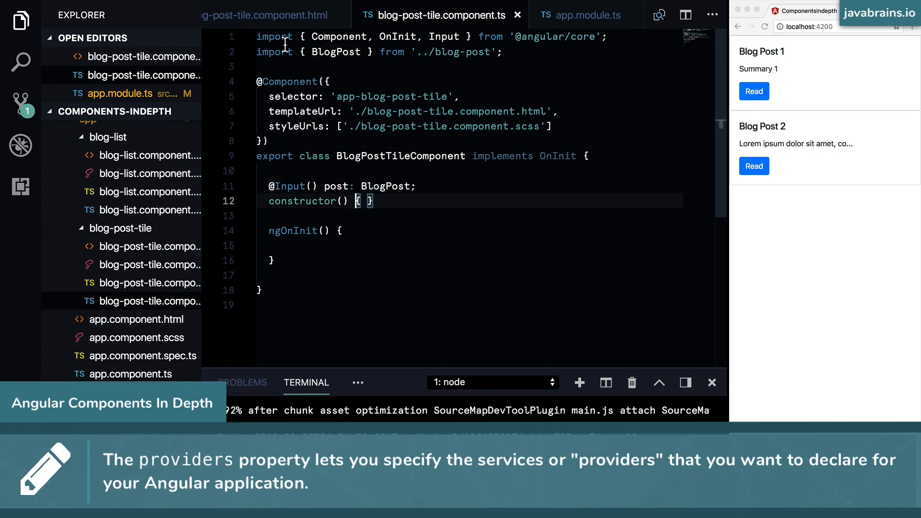
pyautogui.click(286, 15)
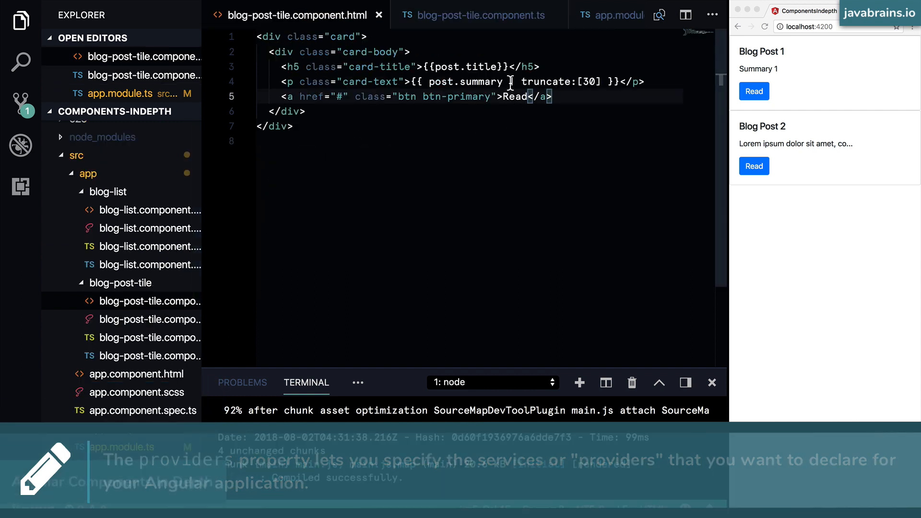
pyautogui.moveTo(509, 82); pyautogui.dragTo(602, 82)
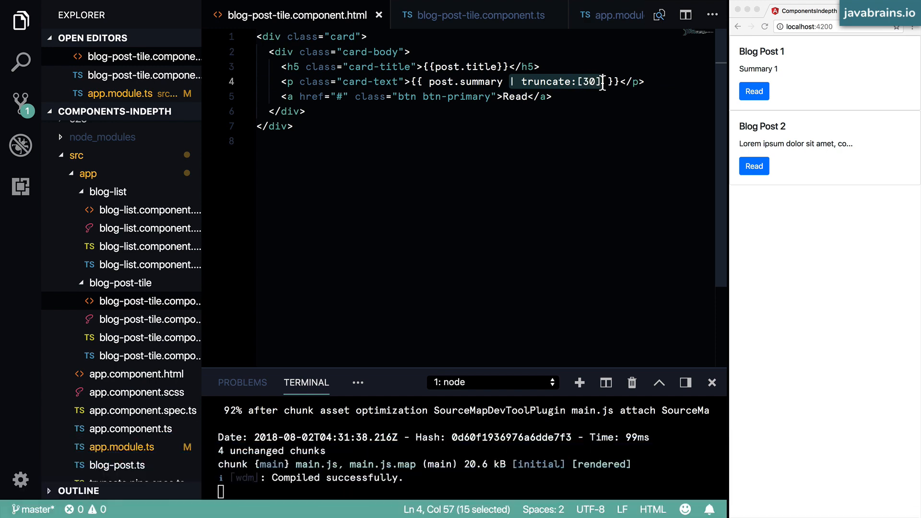
pyautogui.press('BackSpace')
pyautogui.press('BackSpace')
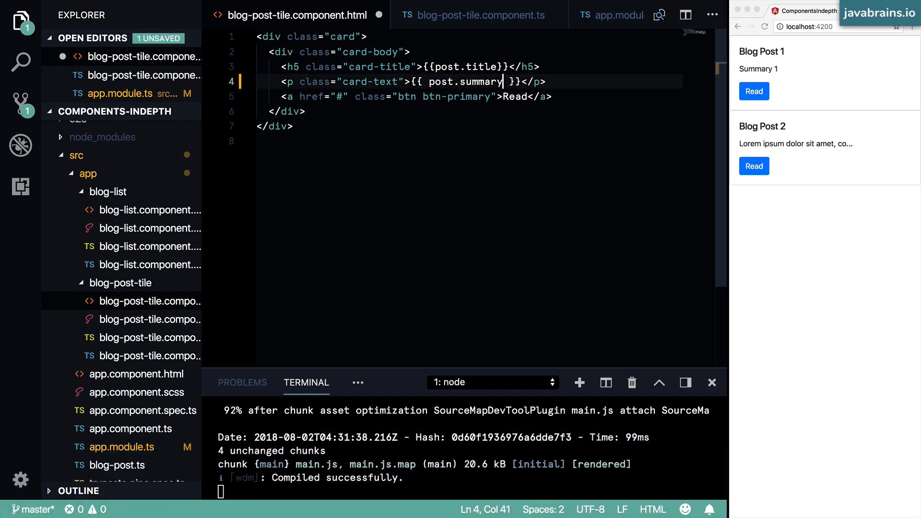
pyautogui.hotkey('ctrl', 's')
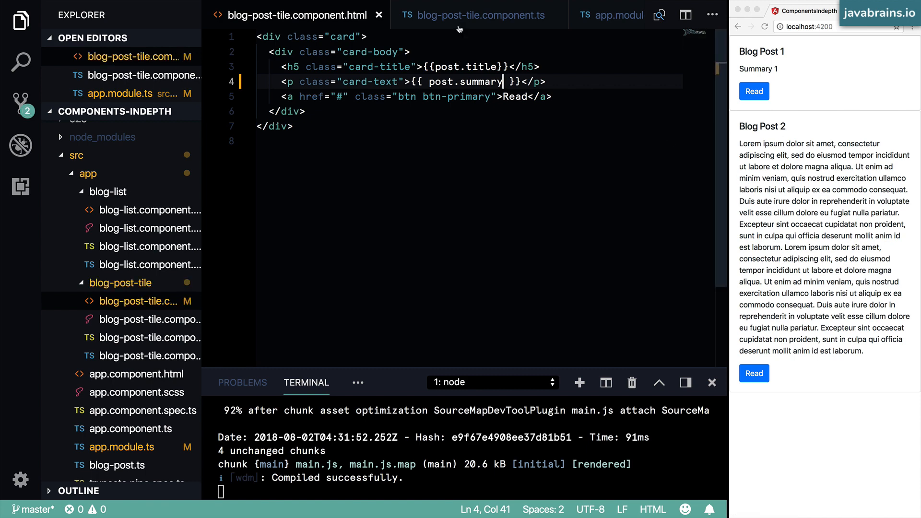
# Step: Switch back to the tile component's TypeScript class
pyautogui.click(461, 15)
pyautogui.moveTo(421, 186); pyautogui.dragTo(415, 187)
# Step: Add an empty line inside ngOnInit and look at the constructor body
pyautogui.click(363, 231)
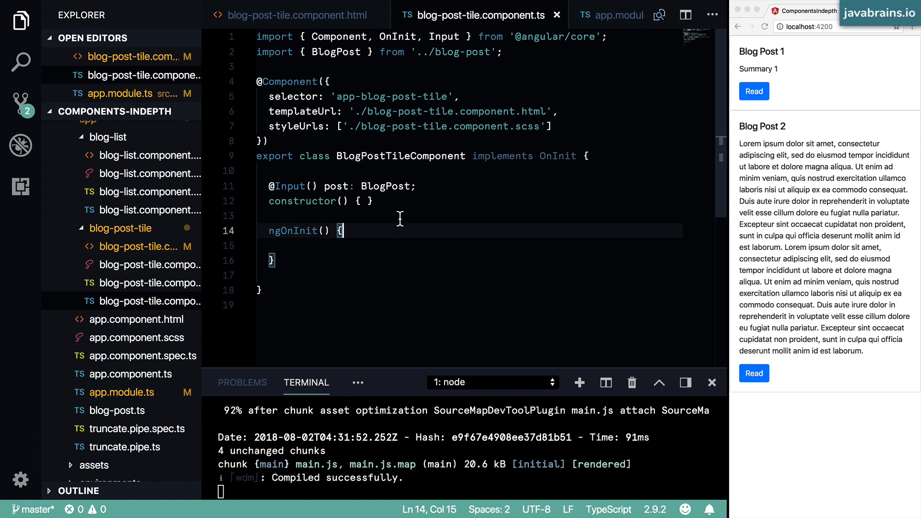
pyautogui.press('Return')
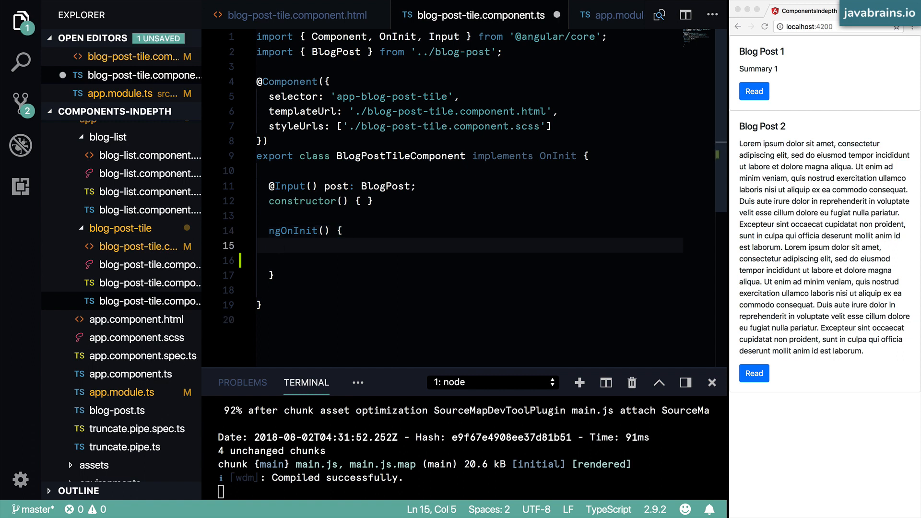
pyautogui.click(337, 201)
pyautogui.click(355, 201)
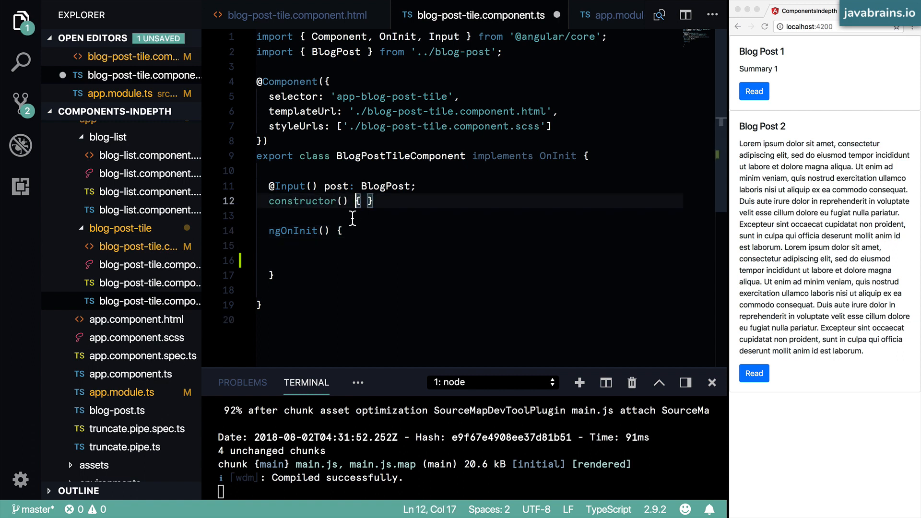
pyautogui.click(315, 248)
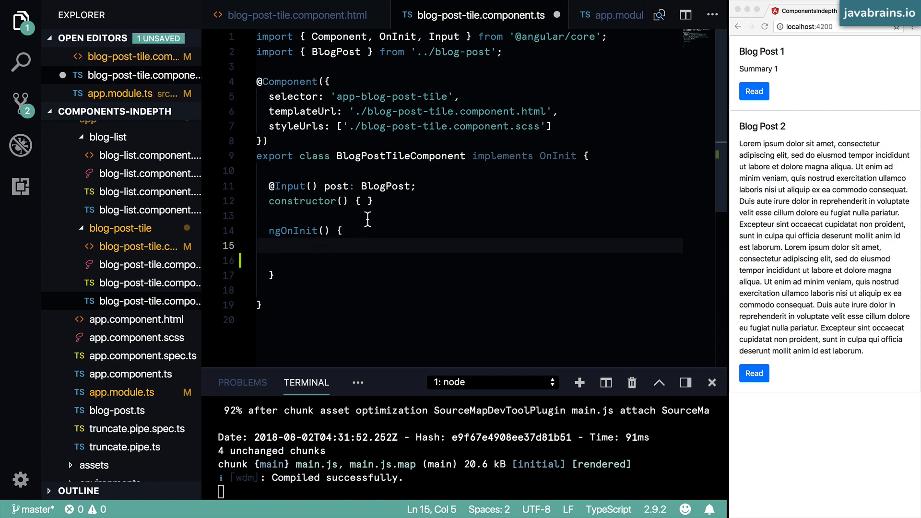
# Step: Move between ngOnInit and the constructor, ending inside the constructor parentheses
pyautogui.moveTo(357, 201); pyautogui.dragTo(374, 201)
pyautogui.click(374, 201)
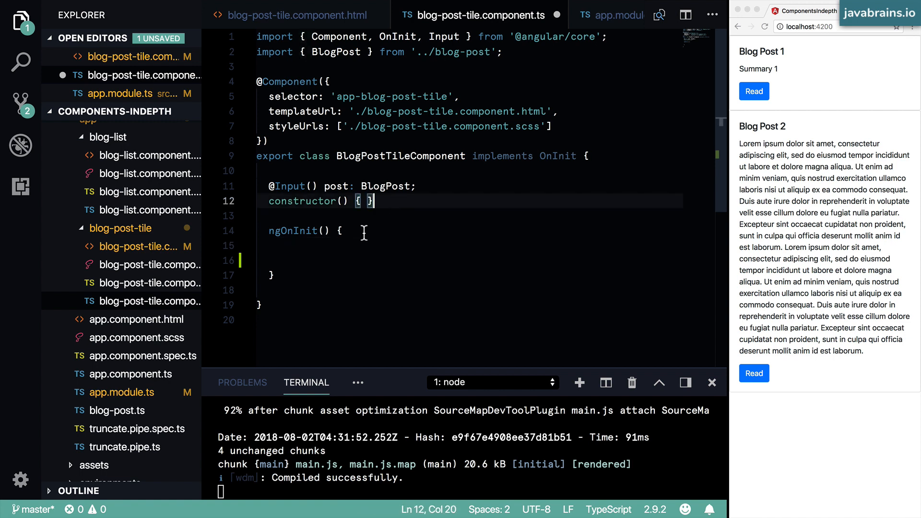
pyautogui.click(321, 250)
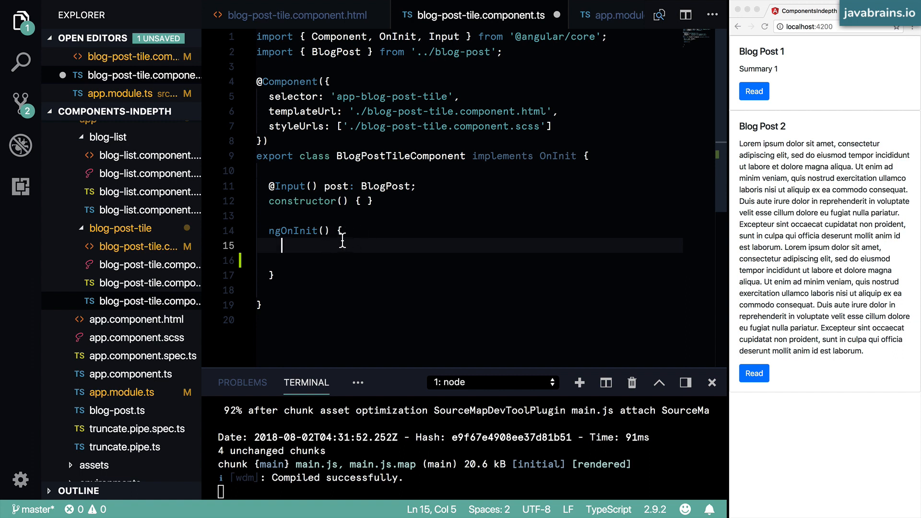
pyautogui.click(343, 200)
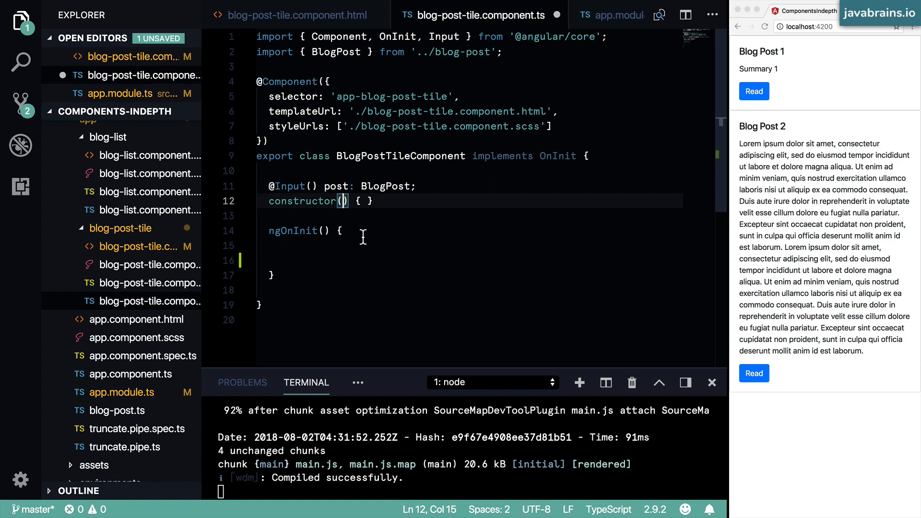
pyautogui.write('private ')
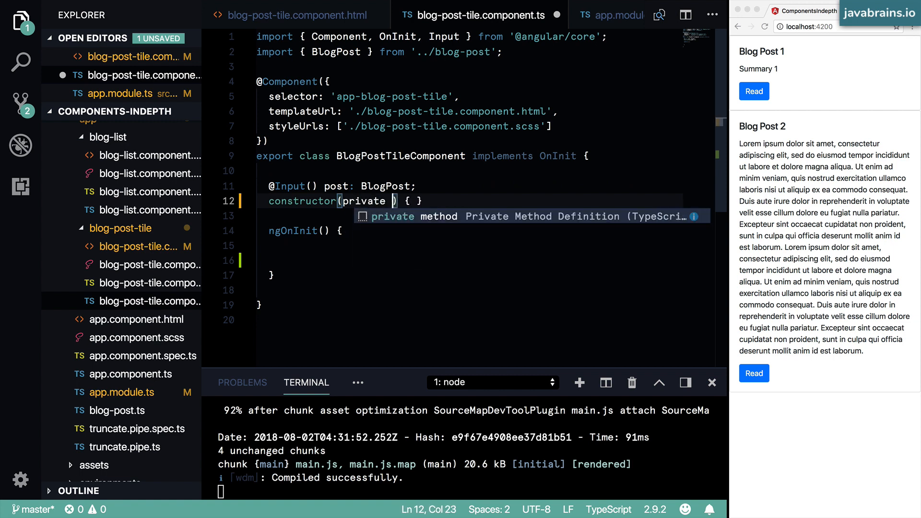
pyautogui.write('trunca')
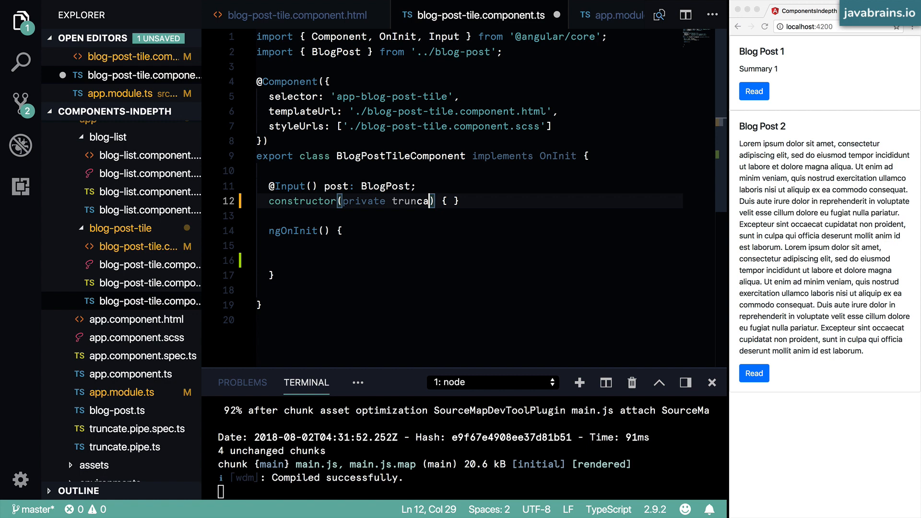
pyautogui.write('tePipe')
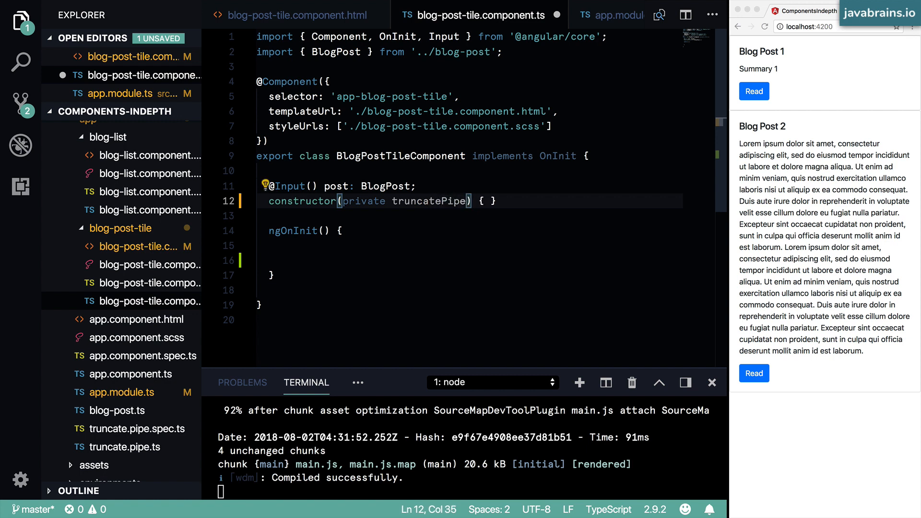
pyautogui.write(': TruncatePipe')
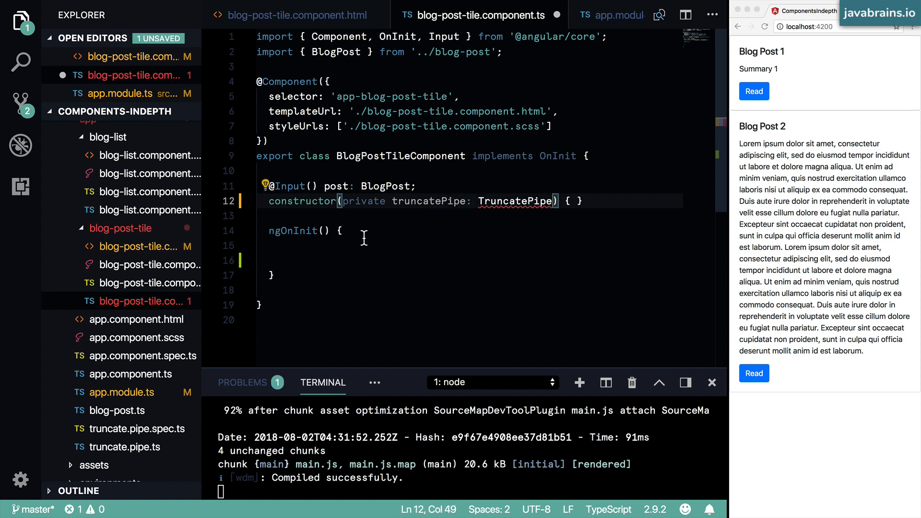
# Step: Inject 'private truncatePipe: TruncatePipe' and import TruncatePipe from '../truncate.pipe' via the quick fix
pyautogui.click(267, 186)
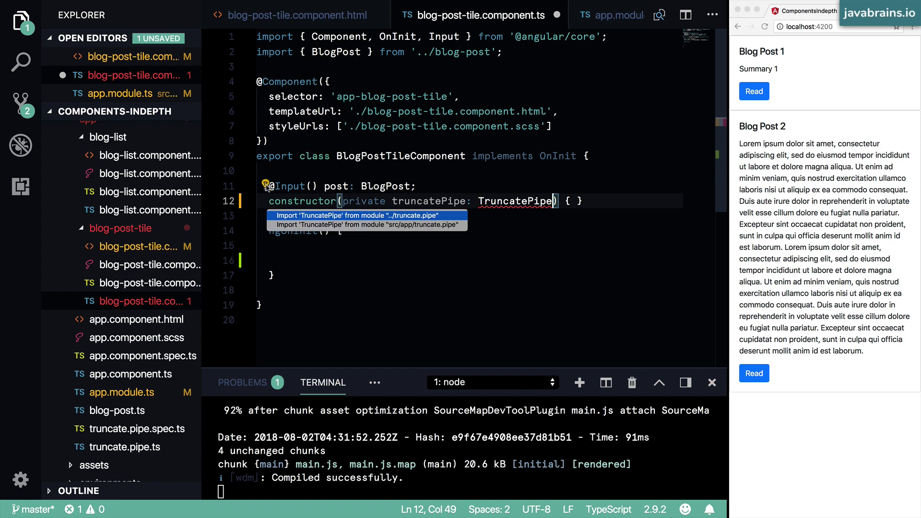
pyautogui.click(317, 216)
pyautogui.click(432, 246)
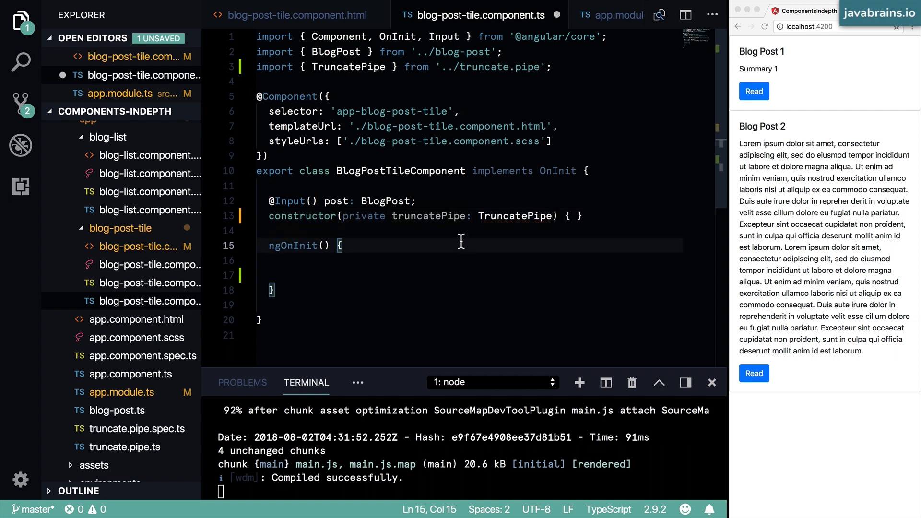
pyautogui.click(386, 232)
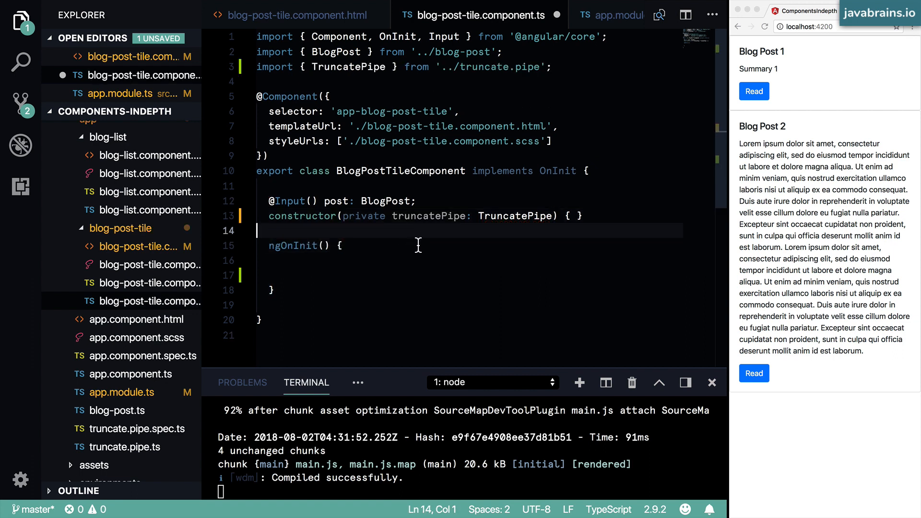
pyautogui.click(414, 247)
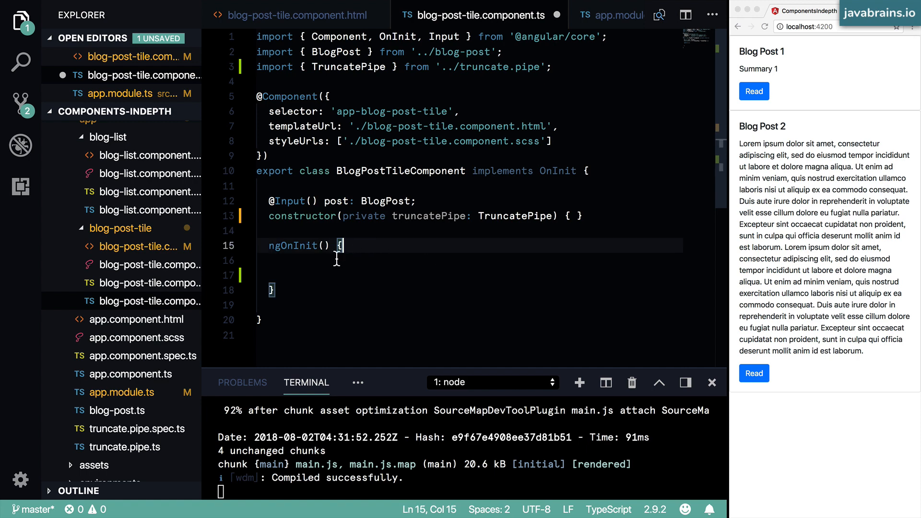
# Step: Begin ngOnInit with this.post.summary = this.truncatePipe.transform using the suggestions
pyautogui.click(294, 268)
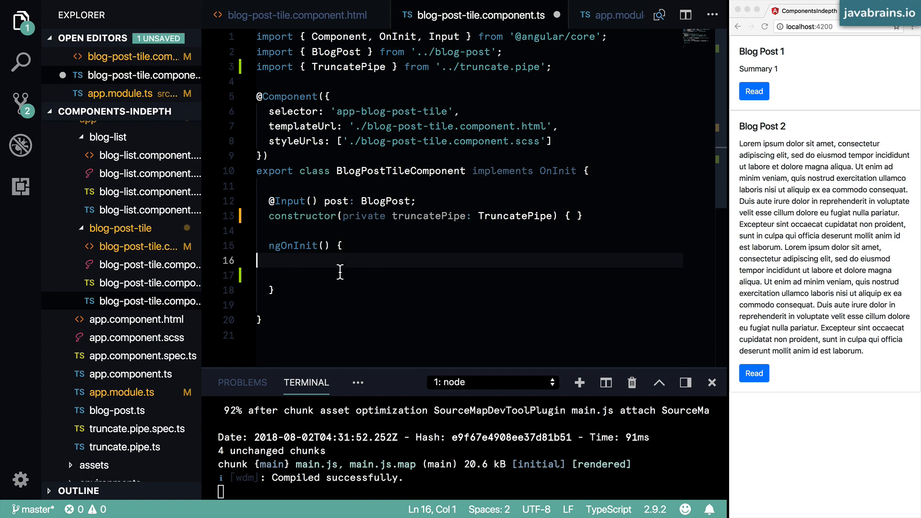
pyautogui.press('Tab')
pyautogui.press('Tab')
pyautogui.write('this')
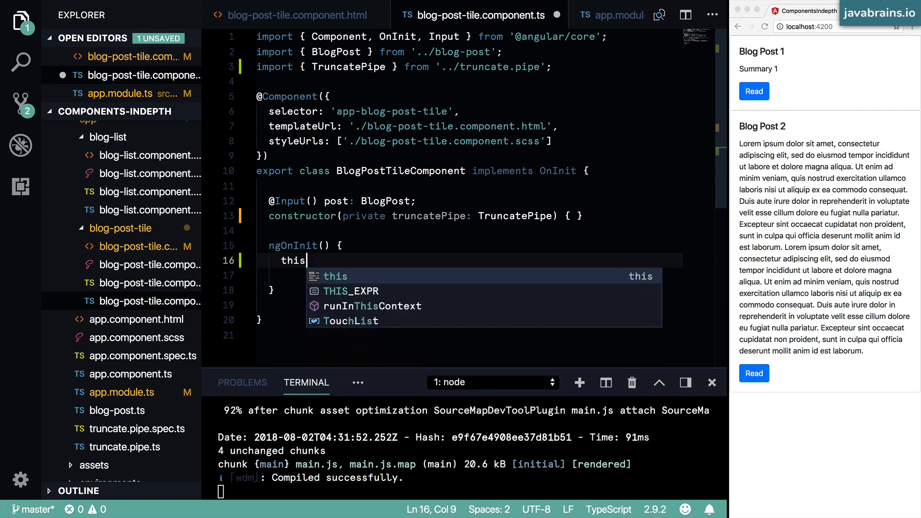
pyautogui.write('.post.summ')
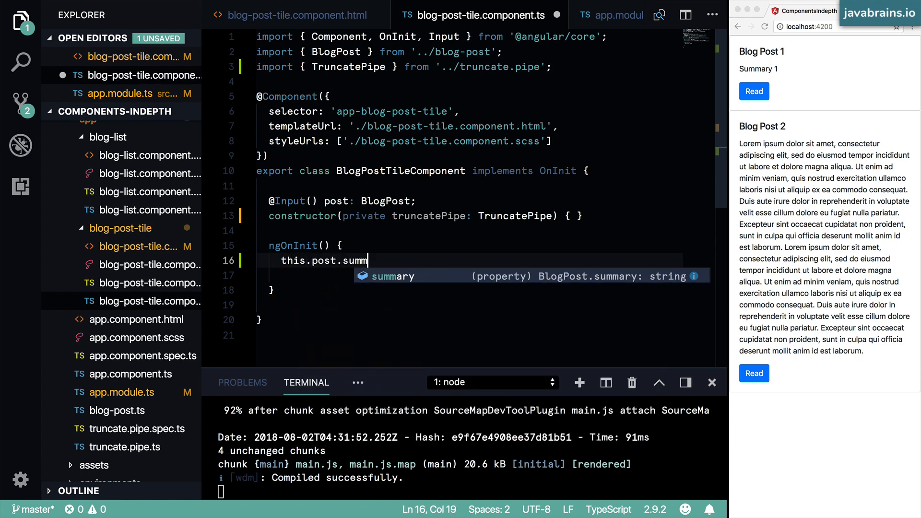
pyautogui.write('ary = ')
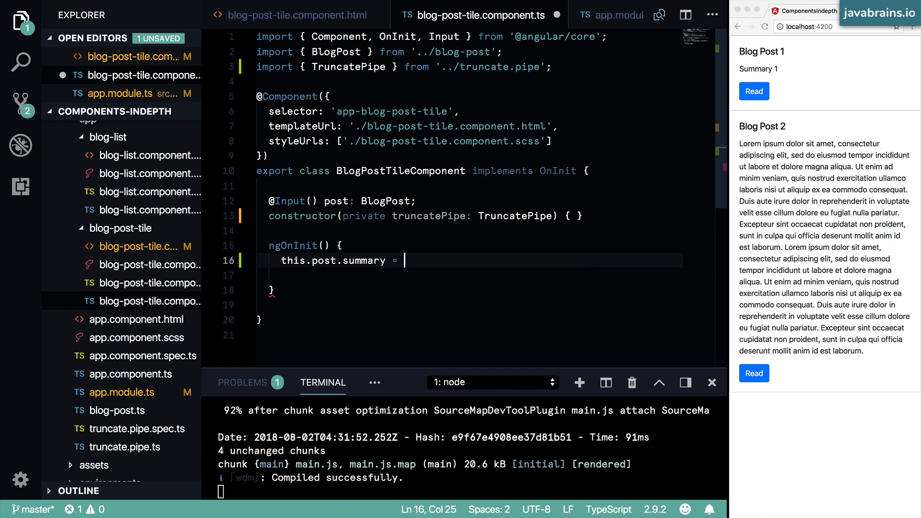
pyautogui.write('this.tr')
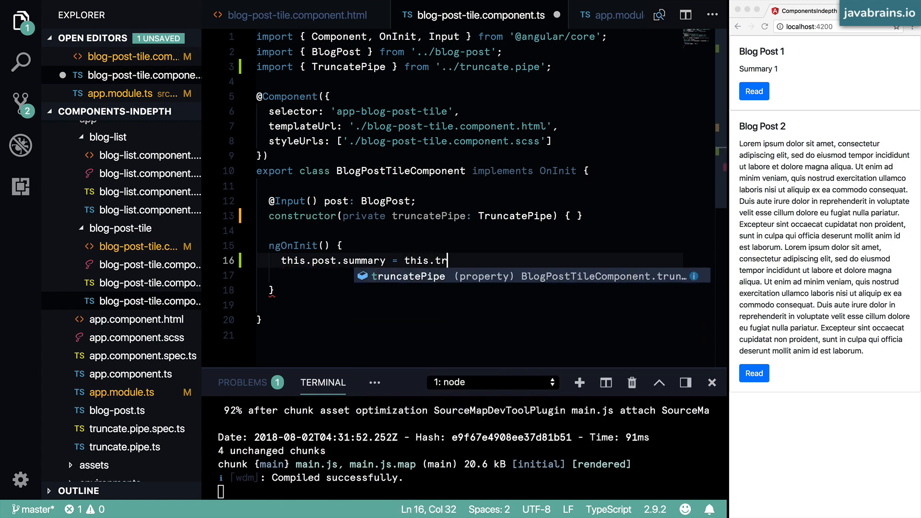
pyautogui.write('uncate')
pyautogui.press('Tab')
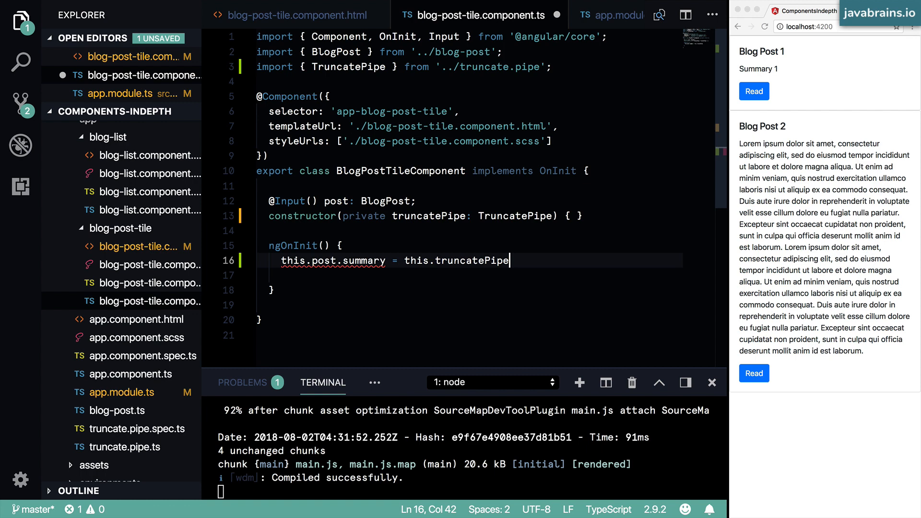
pyautogui.write('.')
pyautogui.press('Tab')
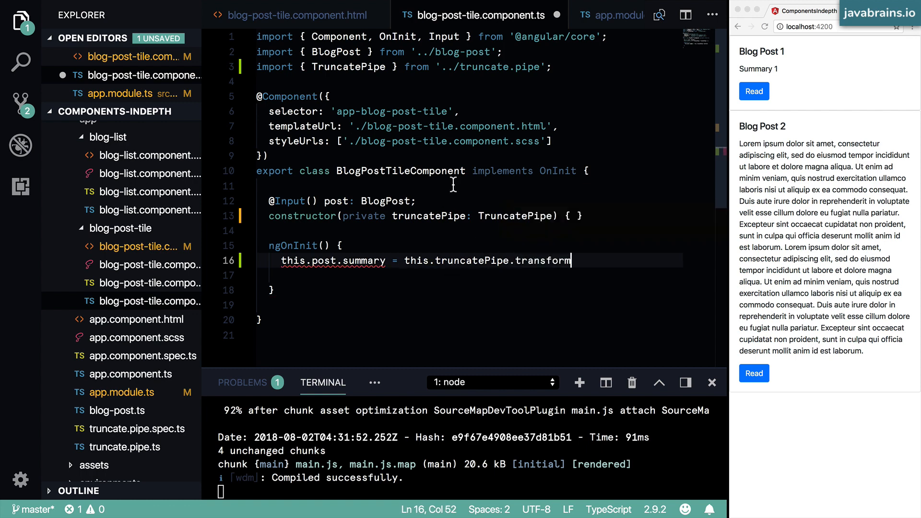
pyautogui.moveTo(134, 432)
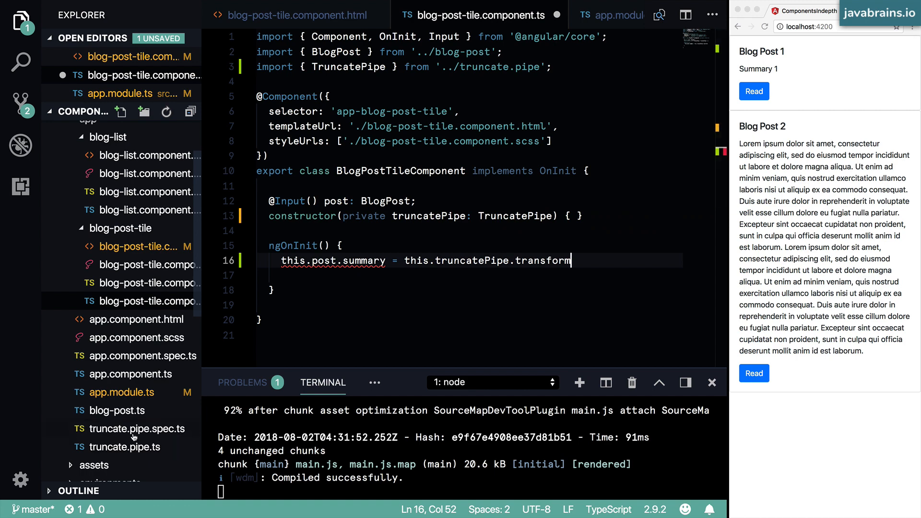
# Step: Check transform's signature in truncate.pipe.ts, highlighting the method name
pyautogui.click(134, 449)
pyautogui.click(324, 288)
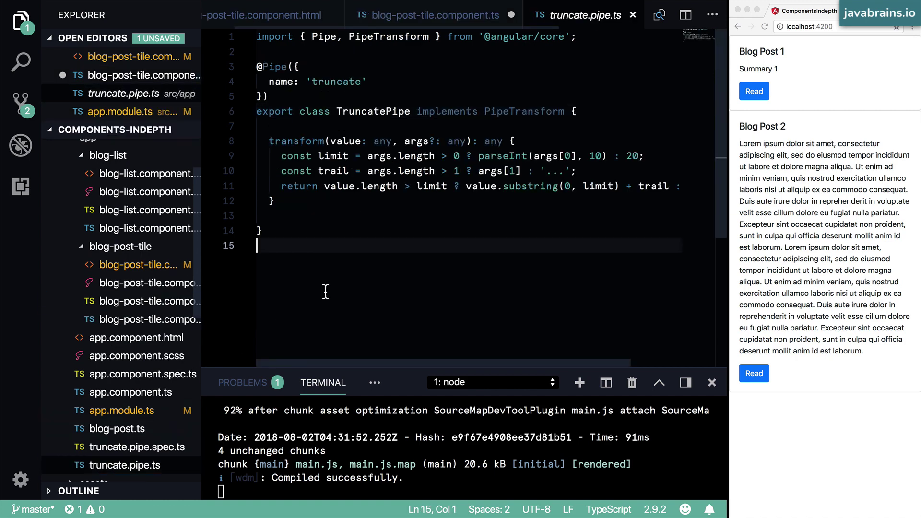
pyautogui.doubleClick(304, 141)
pyautogui.click(319, 173)
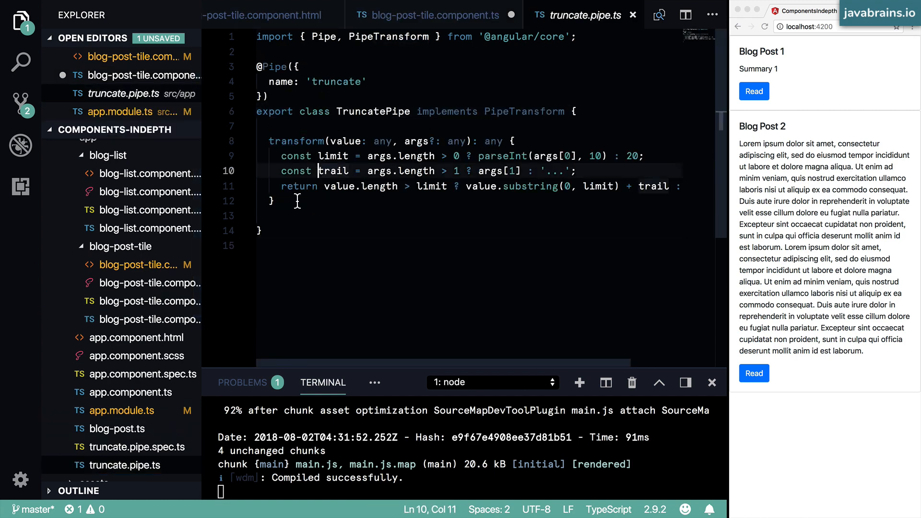
pyautogui.click(277, 200)
pyautogui.doubleClick(304, 142)
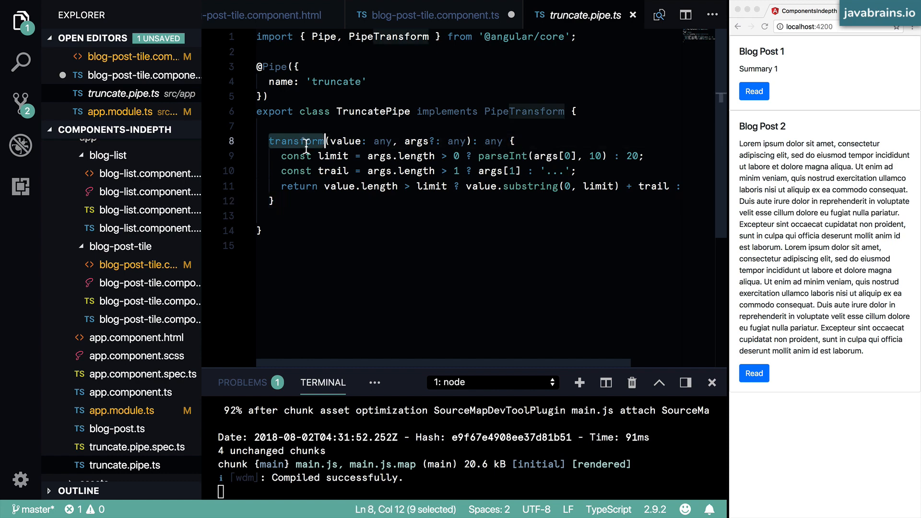
# Step: Complete the call as transform(this.post.summary, 30) and save the component file
pyautogui.click(435, 15)
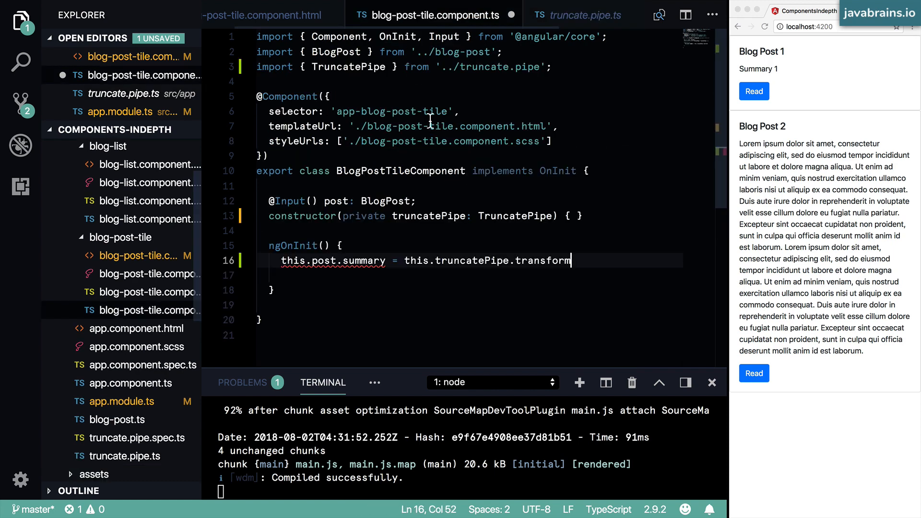
pyautogui.click(572, 261)
pyautogui.write('(')
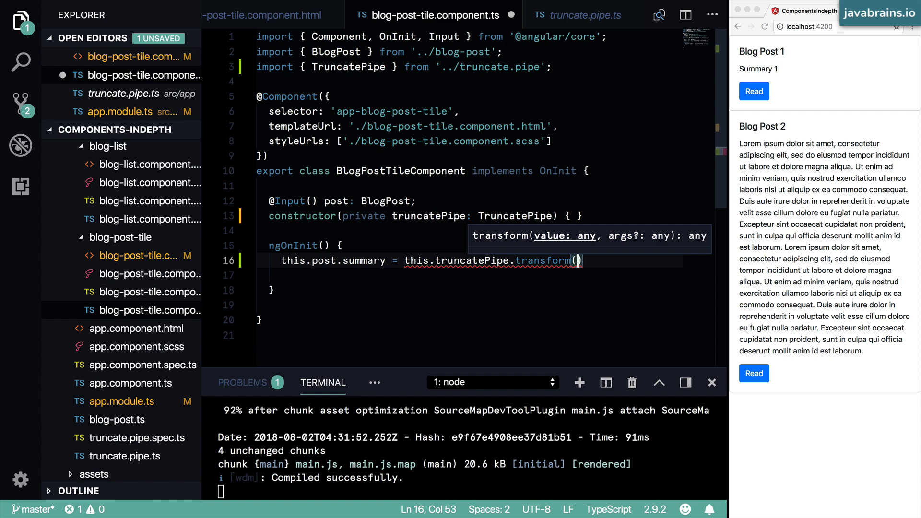
pyautogui.write('this.post')
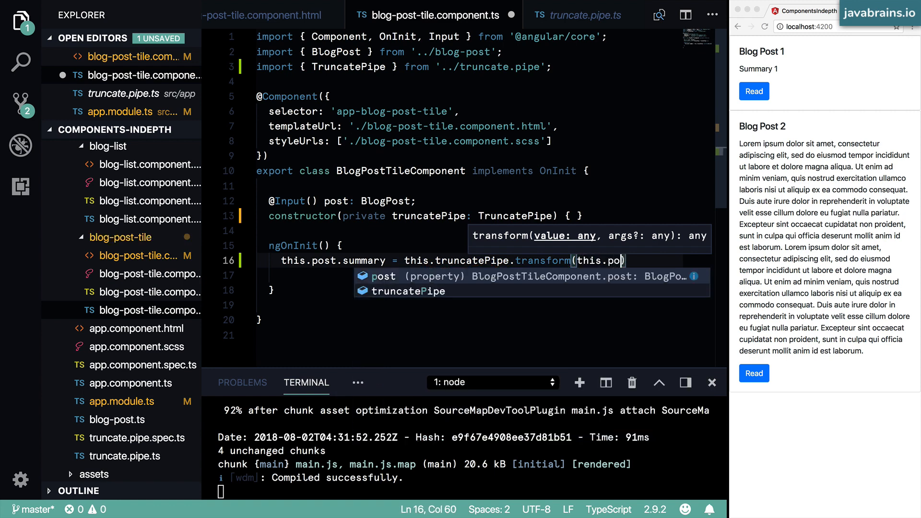
pyautogui.write('.summ')
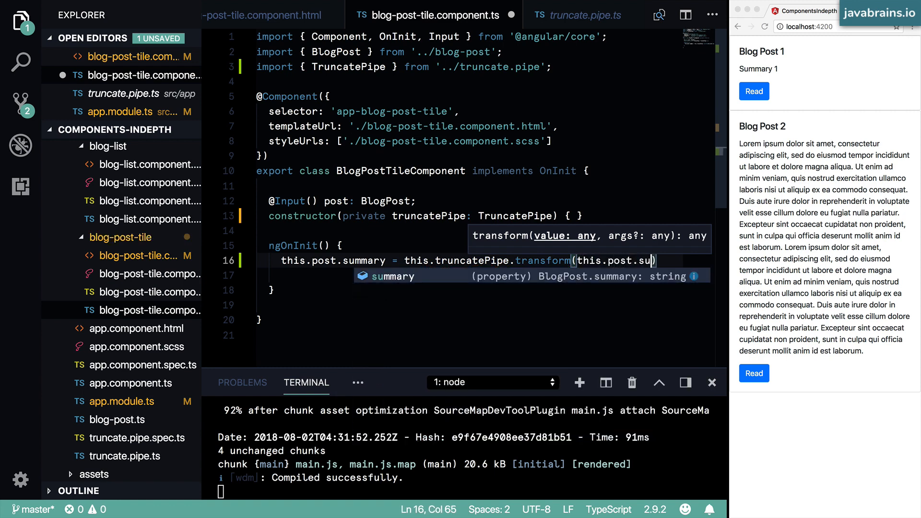
pyautogui.write('ary, ')
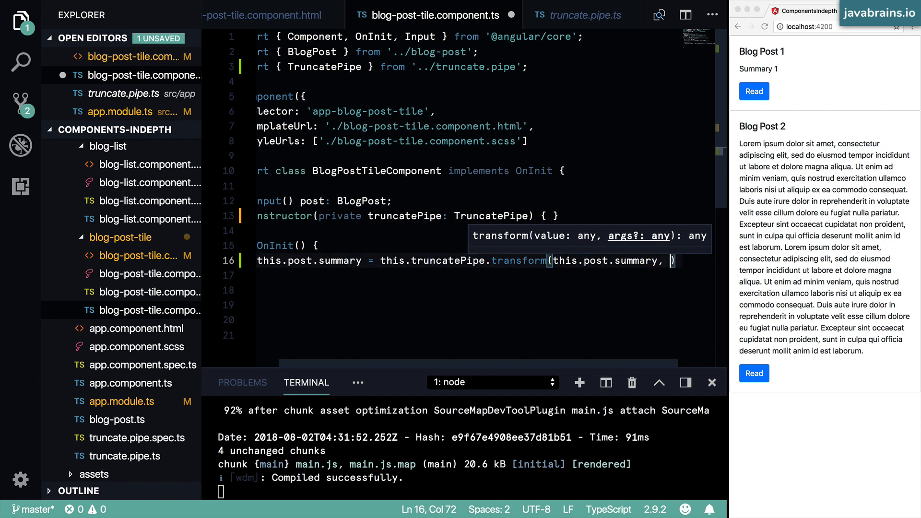
pyautogui.write('30)')
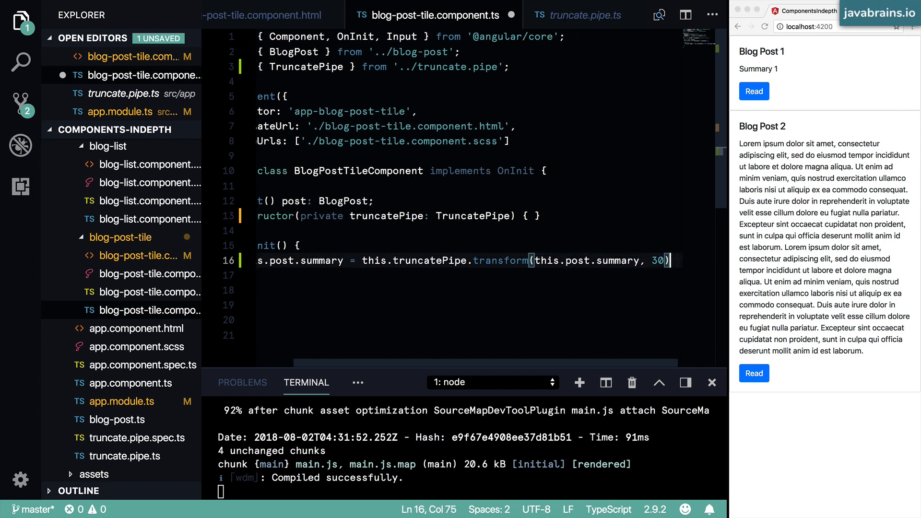
pyautogui.write(';')
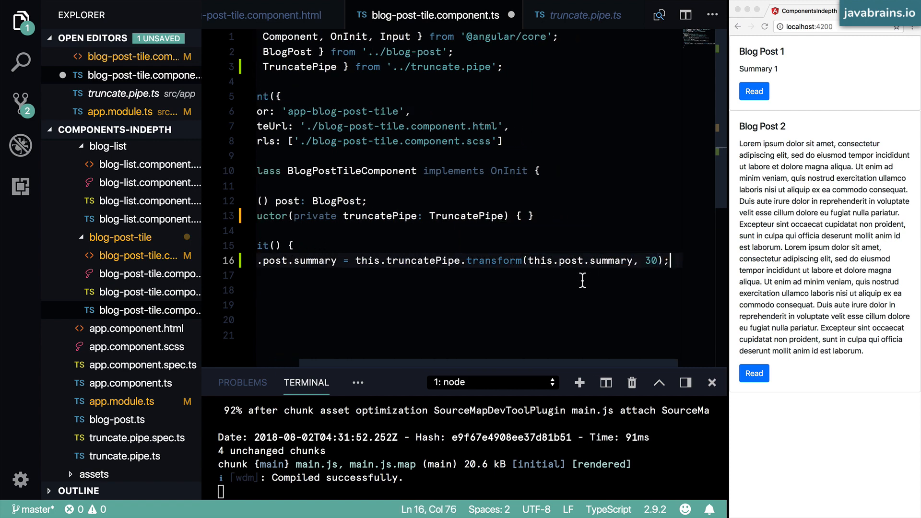
pyautogui.press('Return')
pyautogui.hotkey('ctrl', 's')
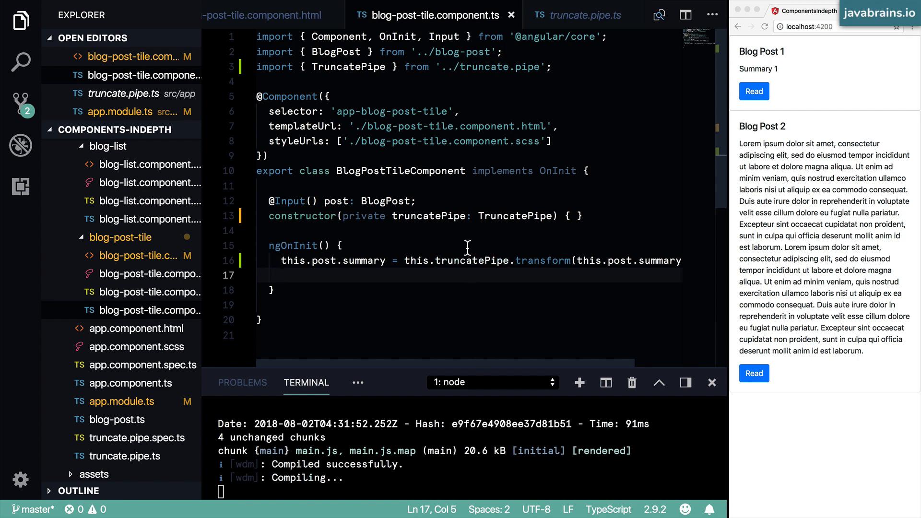
# Step: Check the browser preview showing Blog Post 2's summary cut to 'Lorem ipsum dolor si...'
pyautogui.click(504, 245)
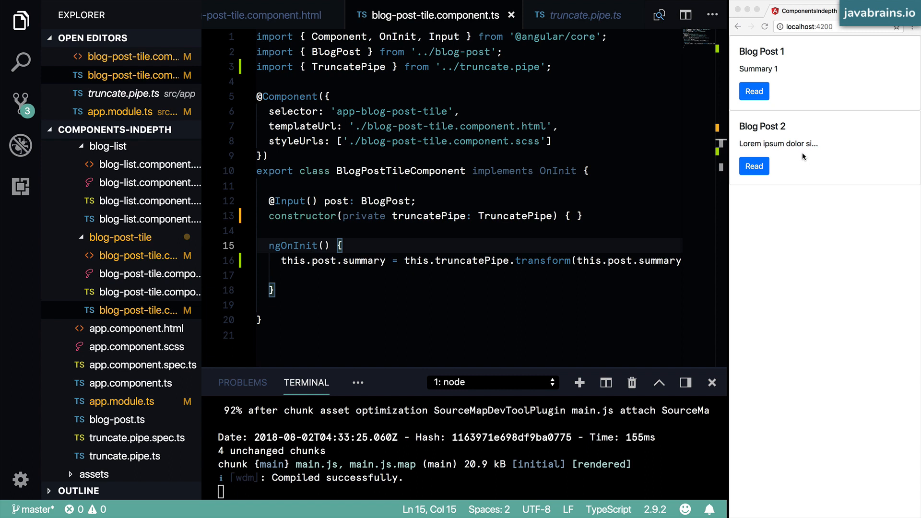
pyautogui.click(804, 156)
pyautogui.click(466, 277)
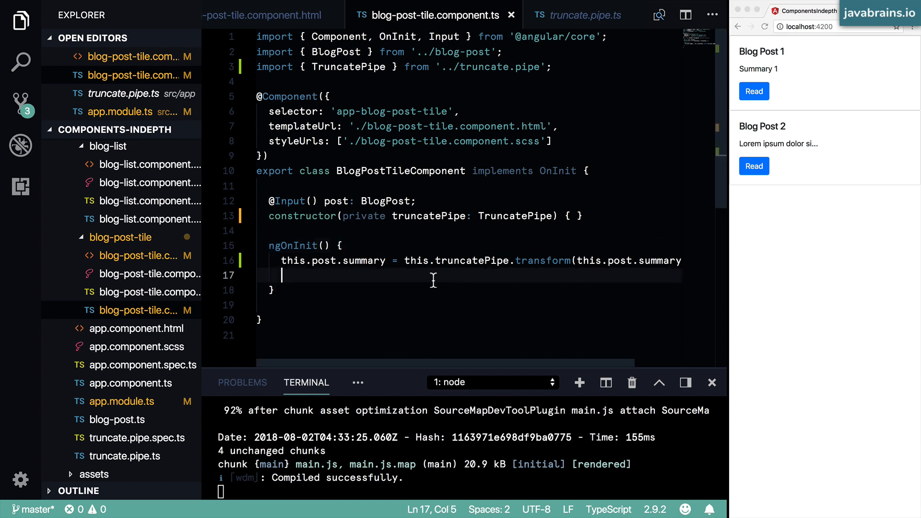
pyautogui.click(331, 289)
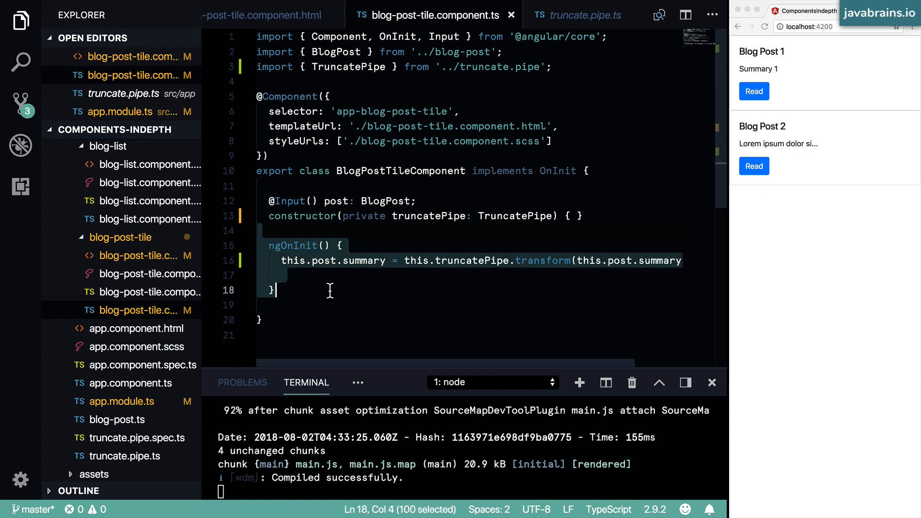
# Step: Highlight truncatePipe in the assignment and constructor to review the finished code
pyautogui.doubleClick(533, 260)
pyautogui.doubleClick(493, 262)
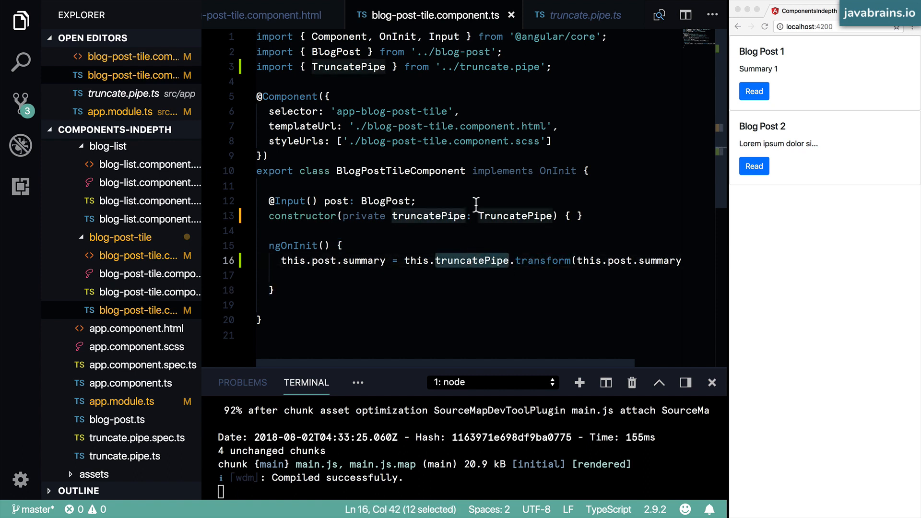
pyautogui.moveTo(472, 260)
pyautogui.doubleClick(451, 216)
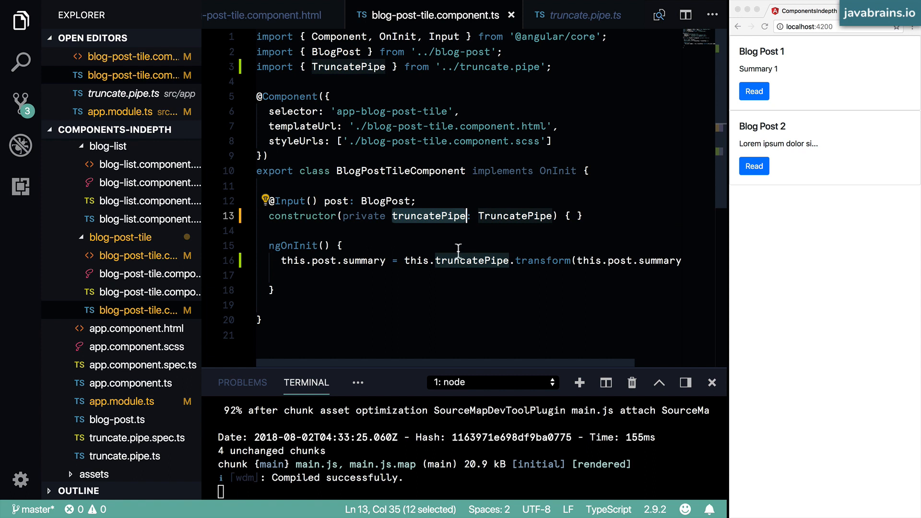
pyautogui.click(448, 305)
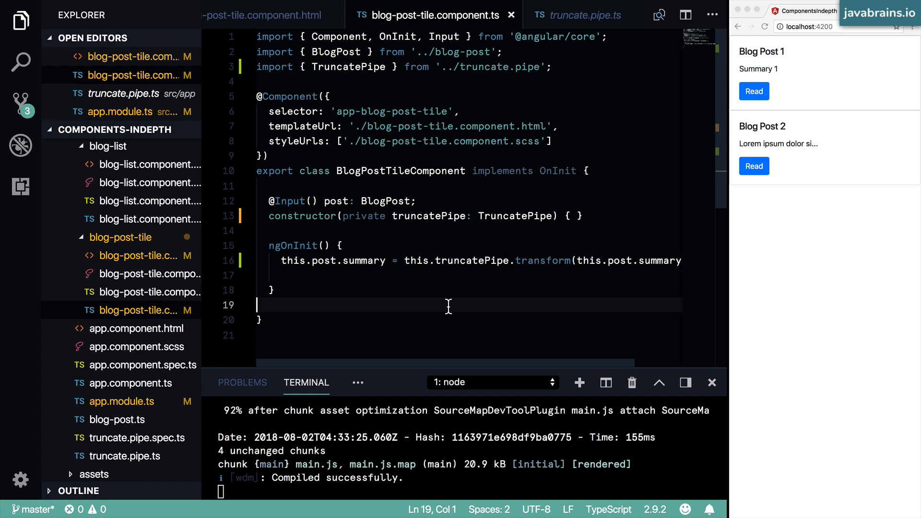
pyautogui.click(458, 284)
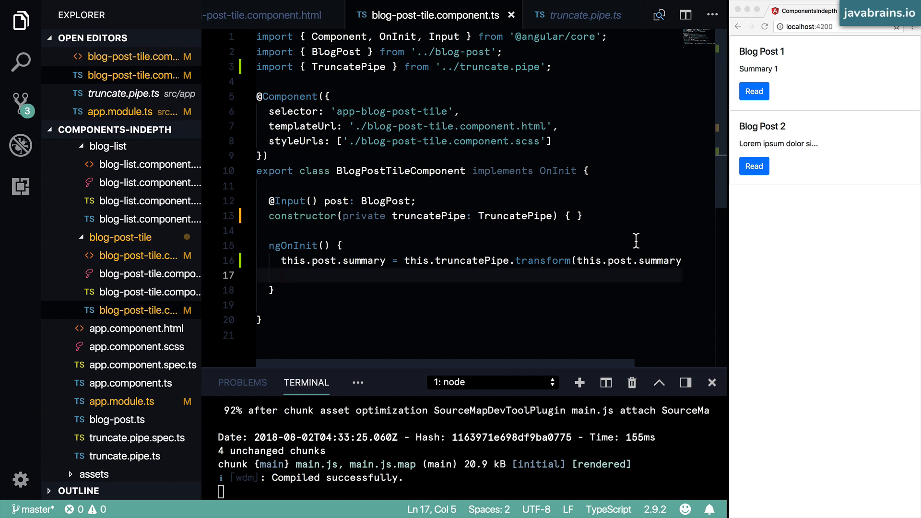
pyautogui.click(731, 192)
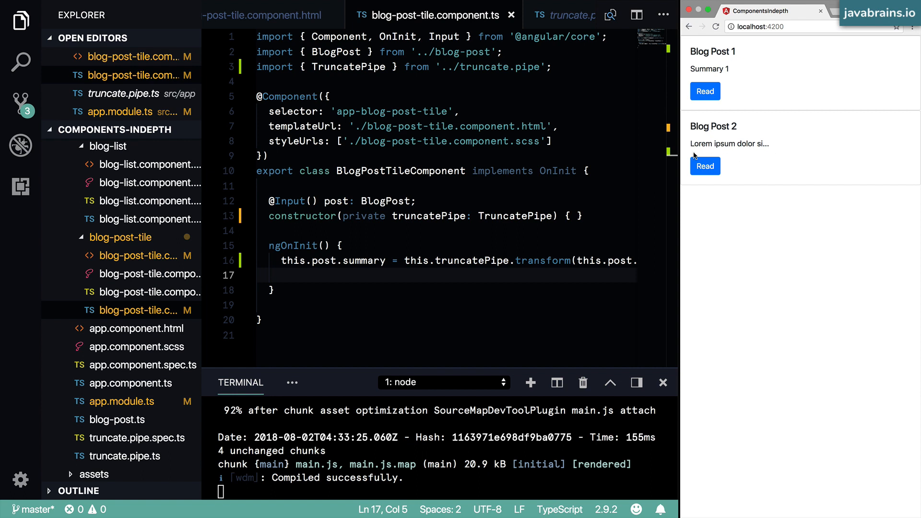
pyautogui.moveTo(691, 144); pyautogui.dragTo(770, 143)
pyautogui.click(759, 185)
pyautogui.moveTo(691, 143); pyautogui.dragTo(770, 145)
pyautogui.click(756, 143)
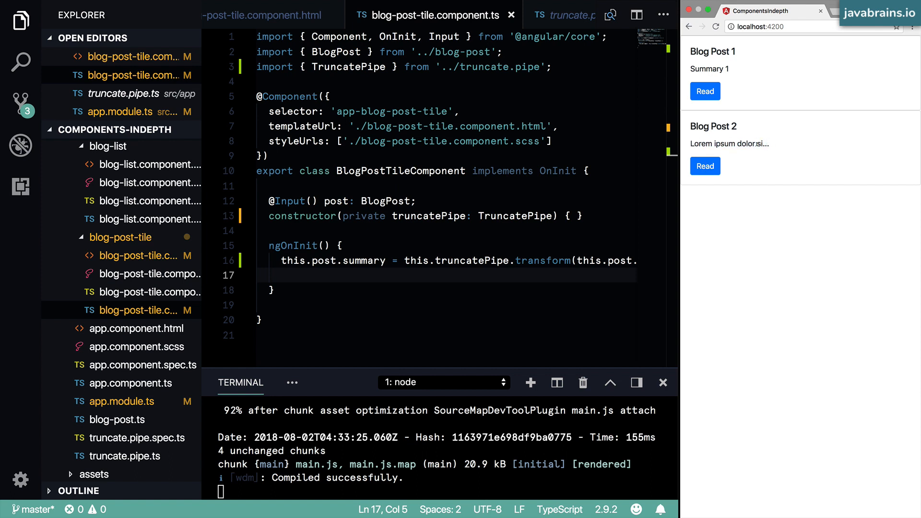